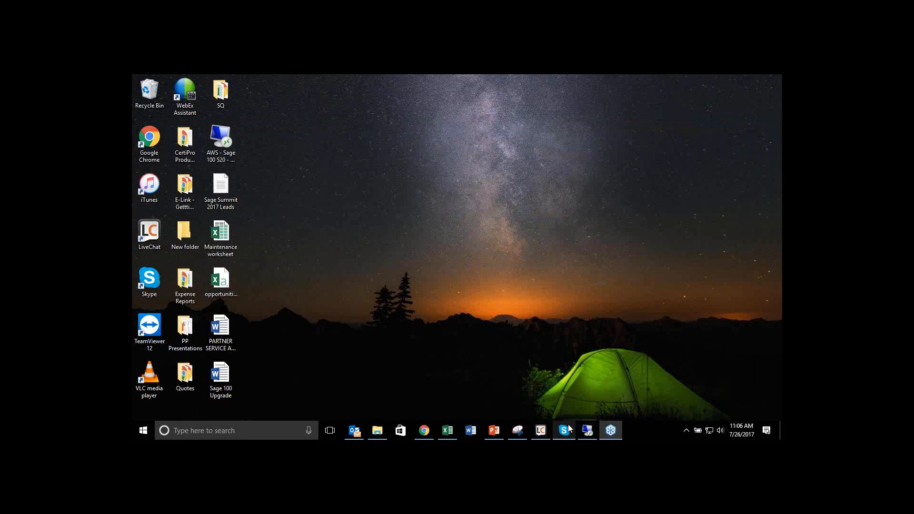
Step: Switch to Sage 100 in the remote session, open CPS - Inventory Cycle Count Entry, and load warehouse 000, Central Warehouse
left_click(583, 430)
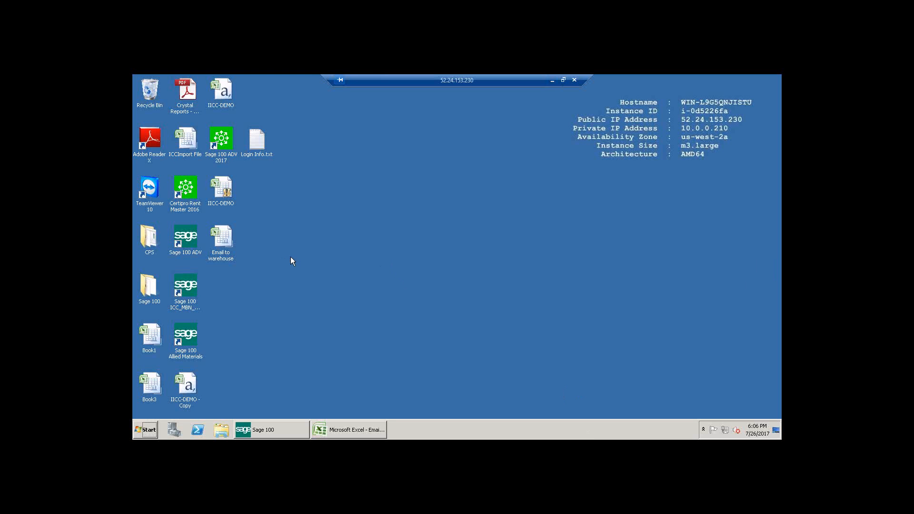
left_click(259, 431)
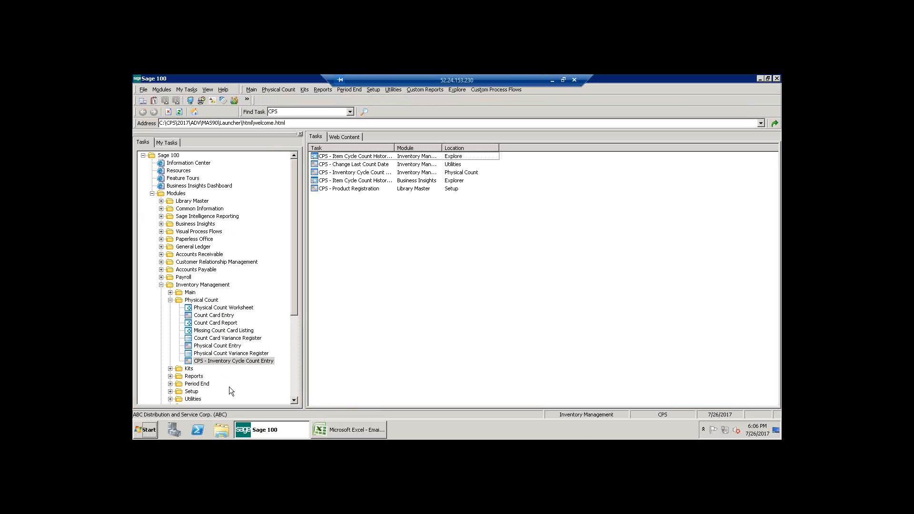
left_click(230, 362)
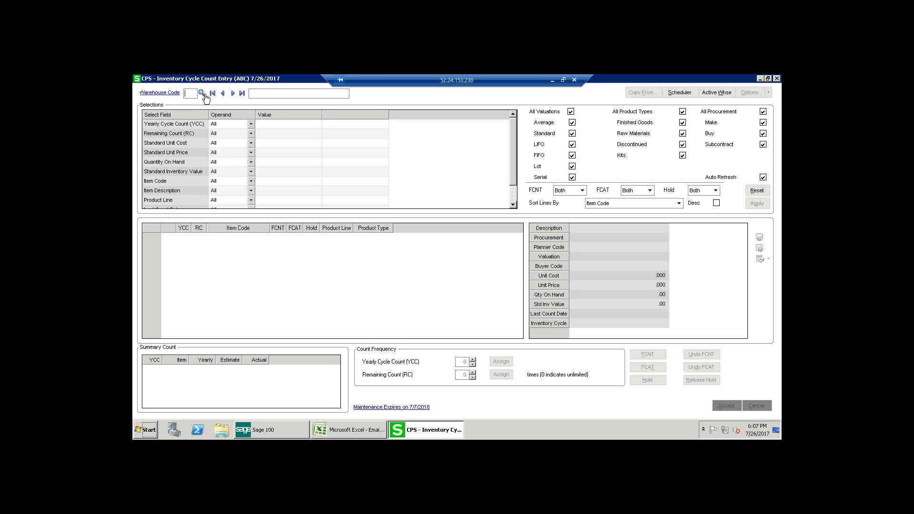
left_click(205, 97)
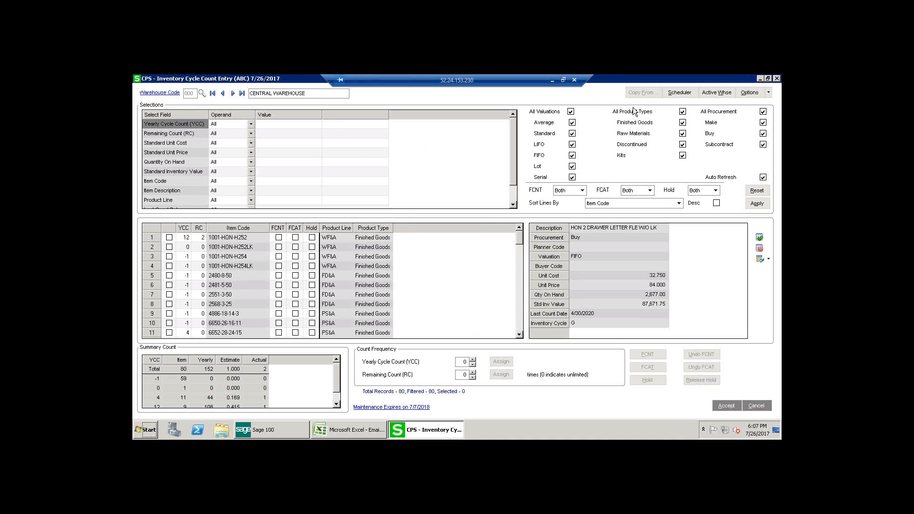
Step: Restrict the item list to Average valuation by deselecting All Valuations, and restore all valuations
left_click(571, 112)
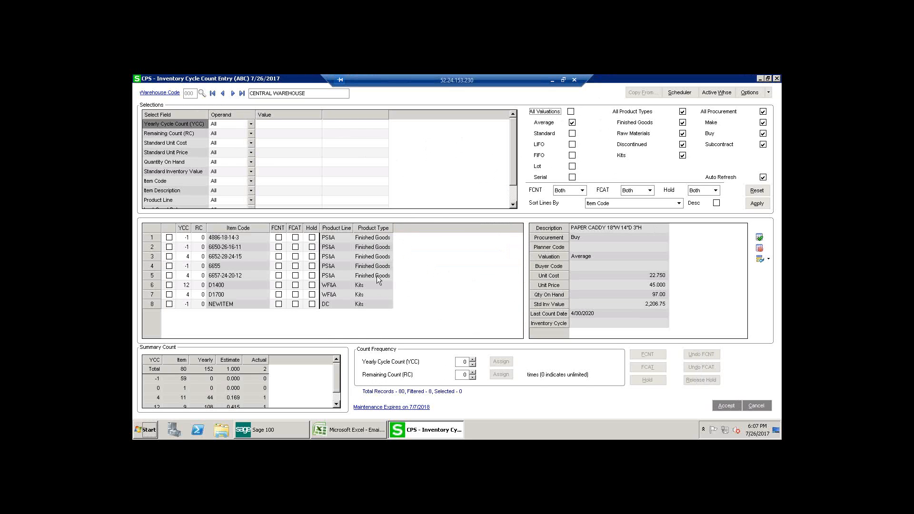
left_click(571, 112)
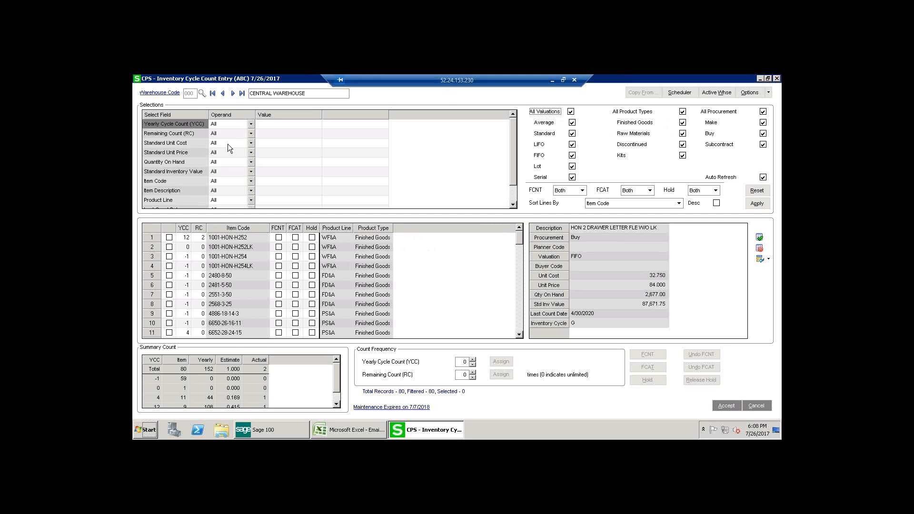
Step: Filter the item list to a Standard Unit Cost greater than 1000
left_click(256, 144)
left_click(251, 143)
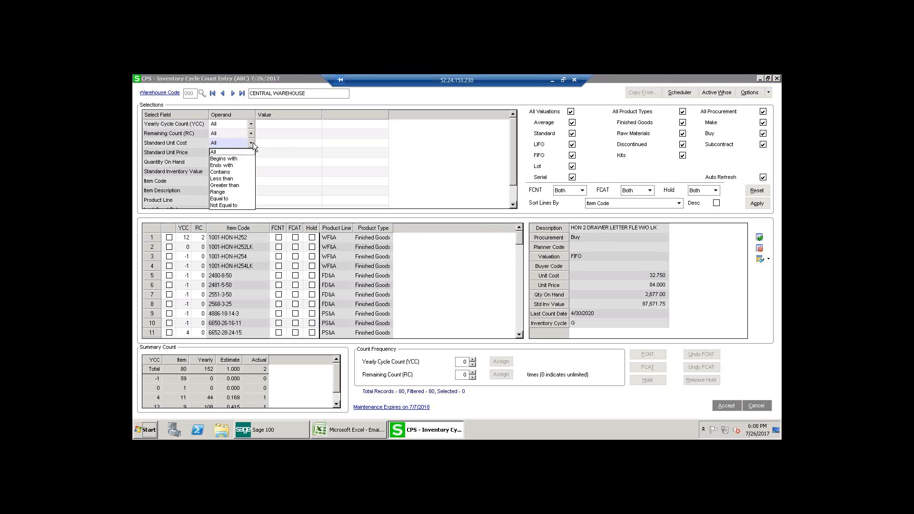
left_click(233, 186)
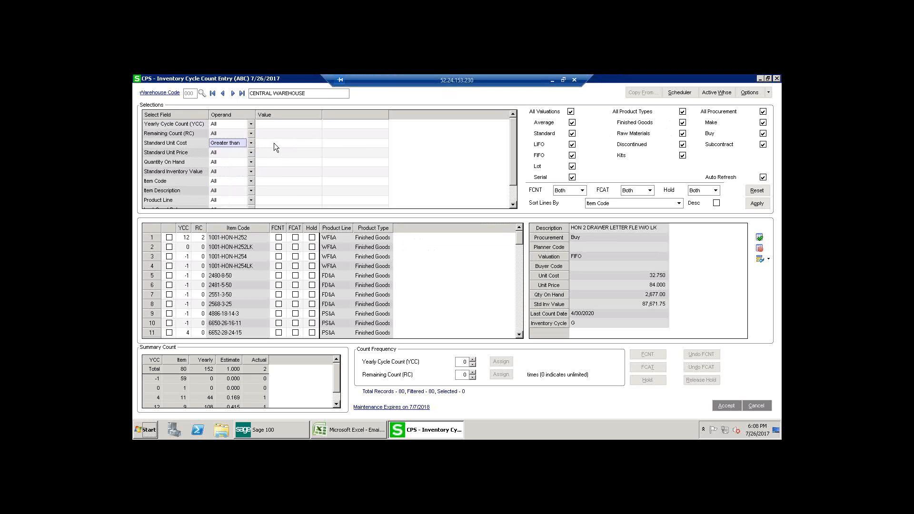
left_click(275, 143)
type("1000")
key("Tab")
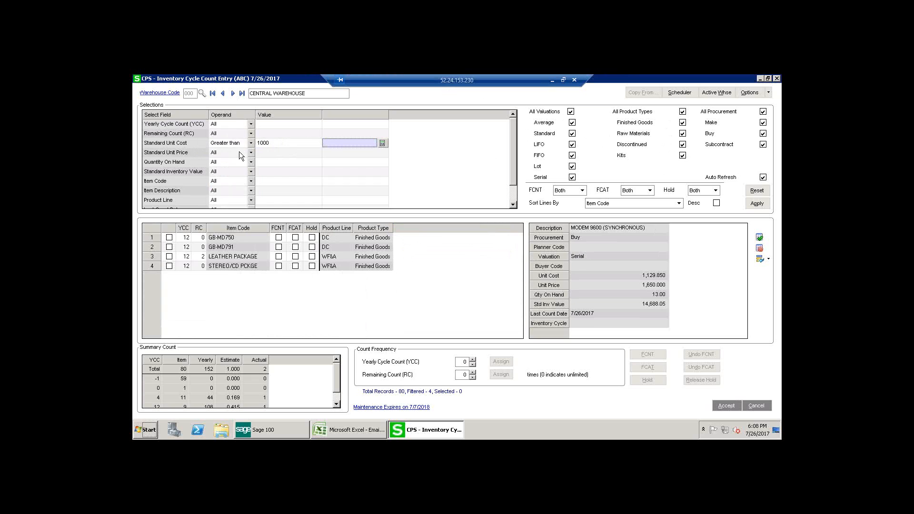
Step: Clear the value from the Standard Unit Cost filter
left_click(249, 144)
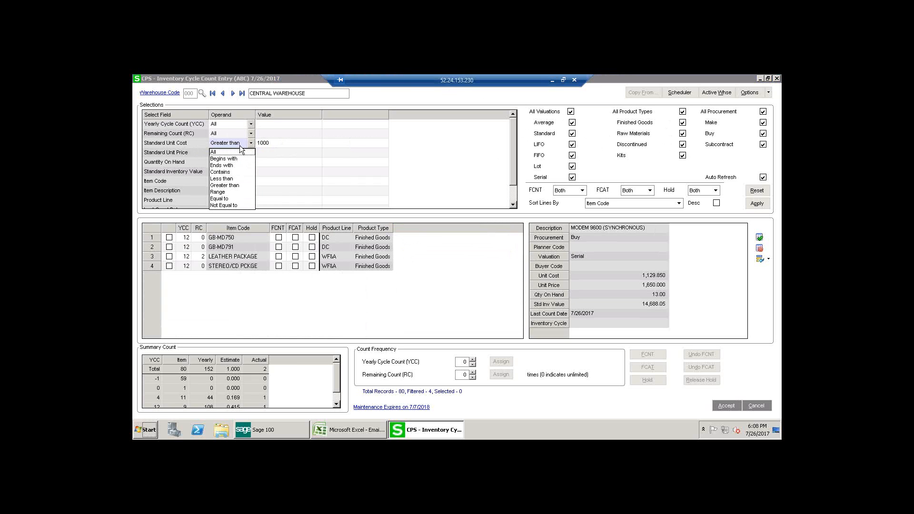
left_click(242, 145)
left_click(276, 142)
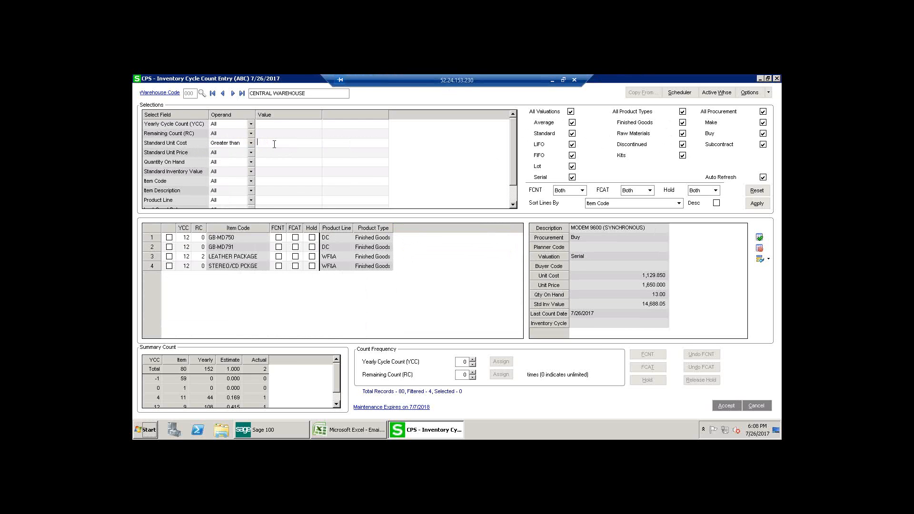
Step: Filter the item list to a Standard Unit Price greater than 1000
left_click(216, 151)
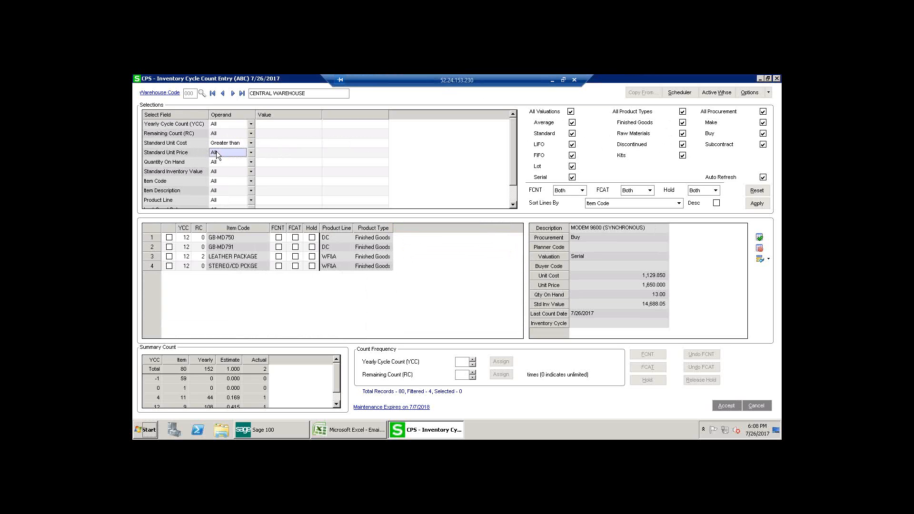
left_click(250, 153)
left_click(234, 195)
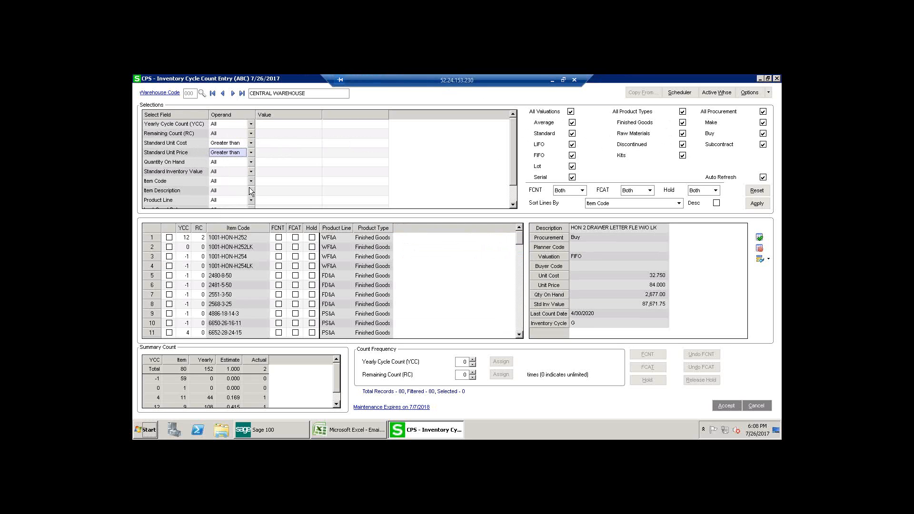
left_click(274, 155)
left_click(274, 146)
left_click(275, 151)
type("1000")
key("Tab")
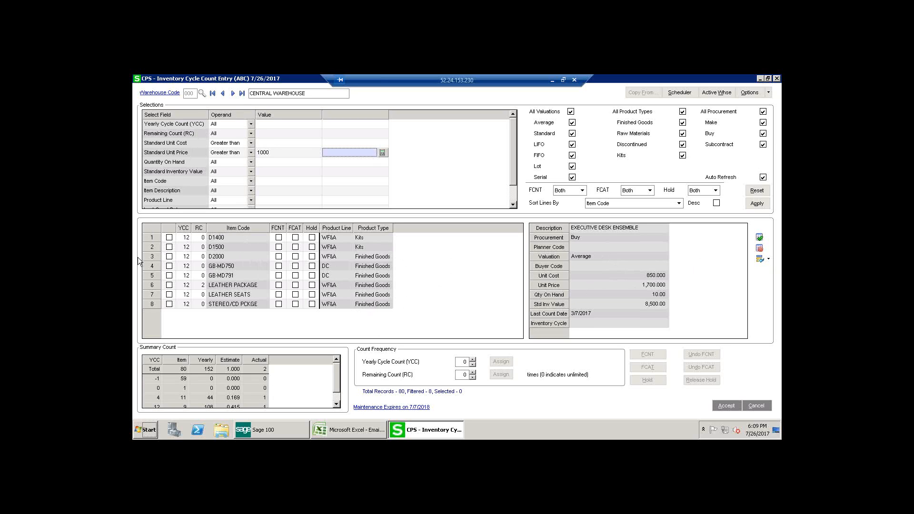
Step: Select all filtered items and assign them a Yearly Cycle Count of 12
left_click(153, 226)
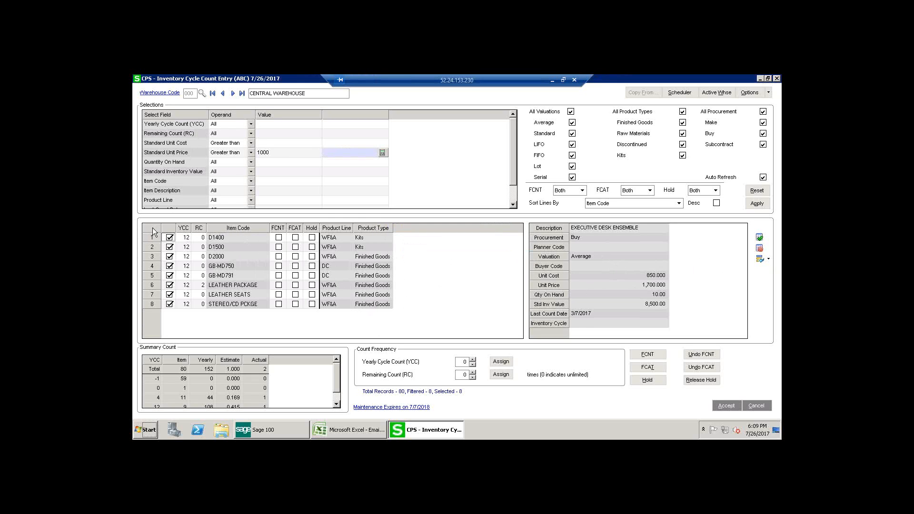
left_click(474, 358)
left_click(474, 358)
left_click(500, 362)
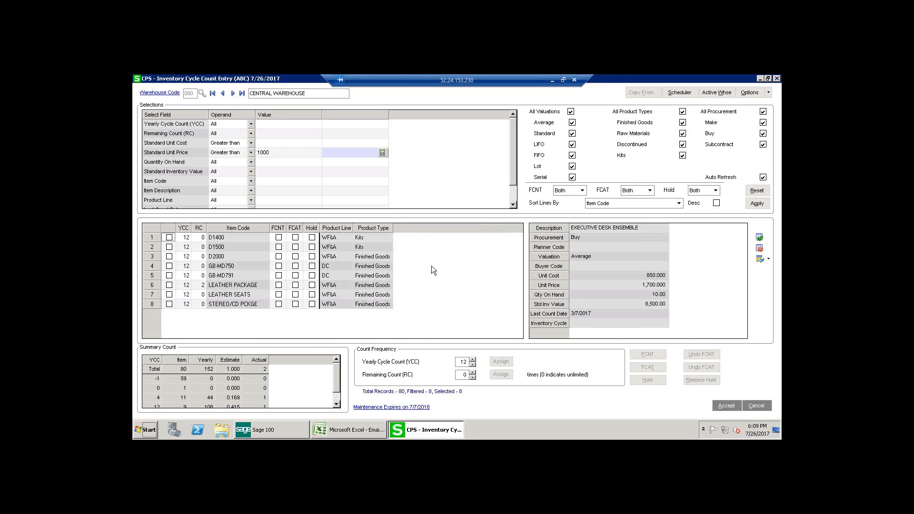
right_click(420, 259)
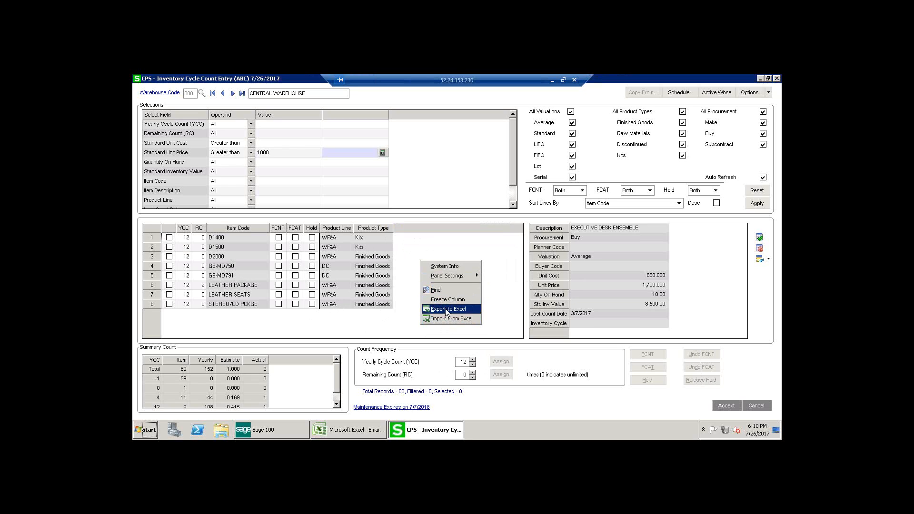
left_click(424, 252)
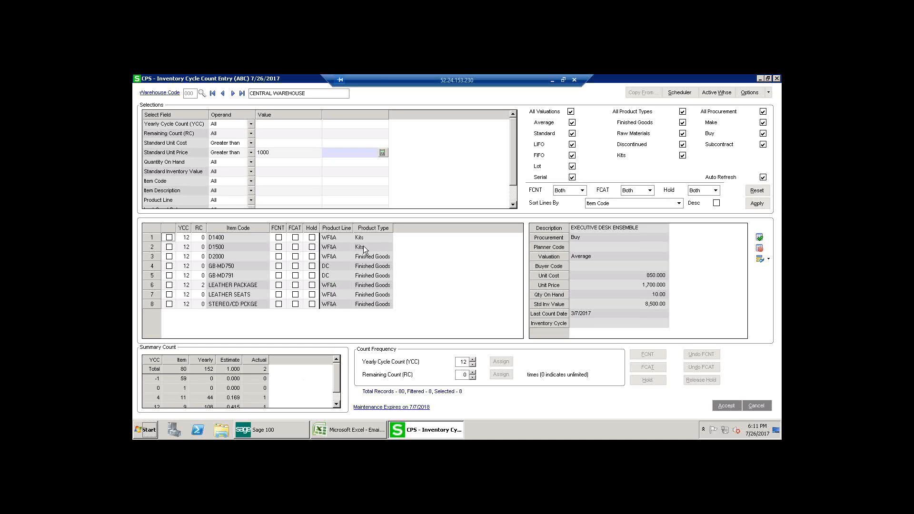
Step: Review the scheduled job for cycle count generation and the list of active warehouse codes
left_click(681, 93)
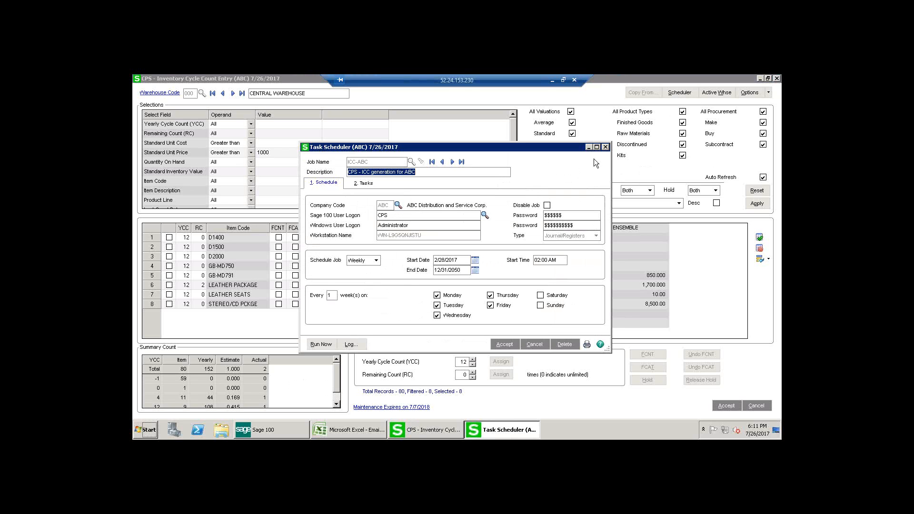
left_click(605, 147)
left_click(707, 94)
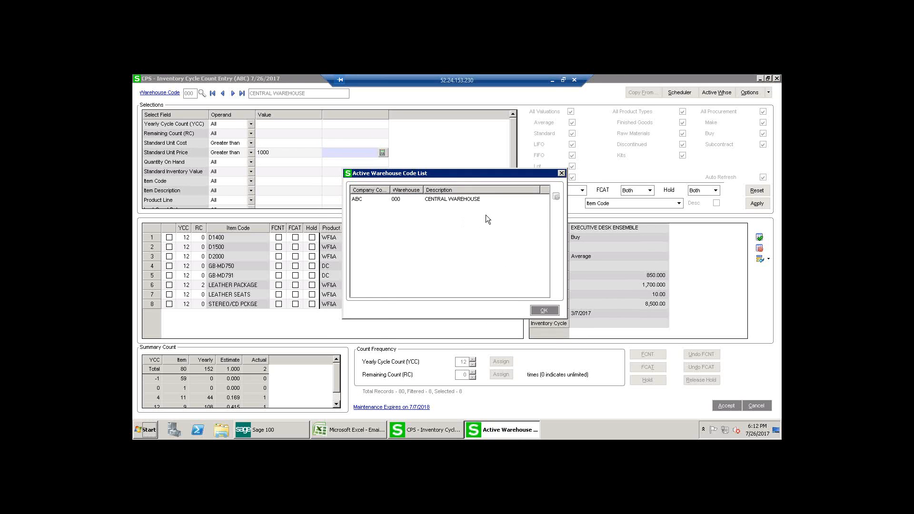
left_click(561, 174)
Step: Review the Inventory Cycle Count options and the Exception Days maintenance with its date calendar, leaving both unchanged
left_click(757, 94)
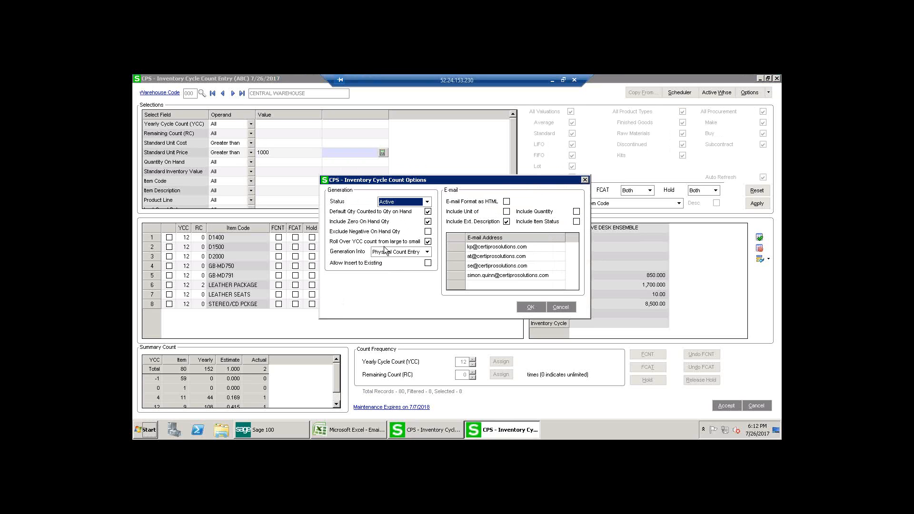
left_click(585, 180)
left_click(768, 93)
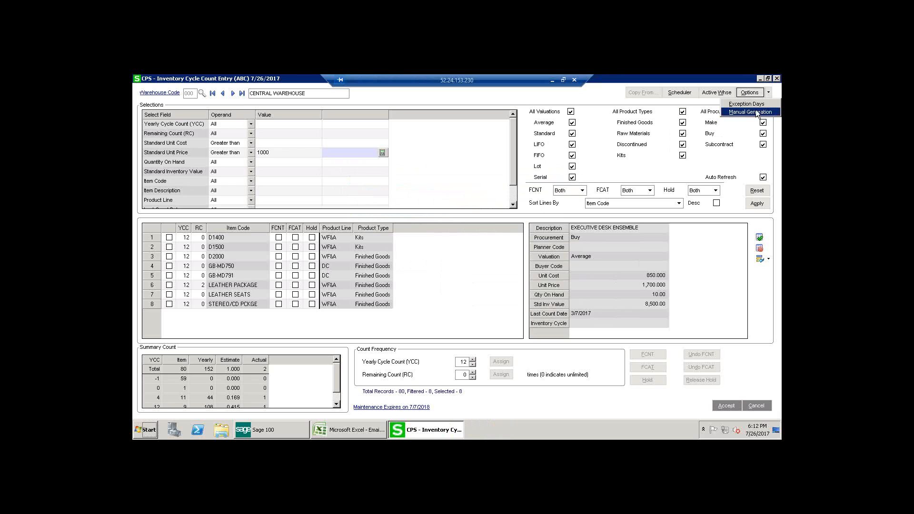
left_click(757, 105)
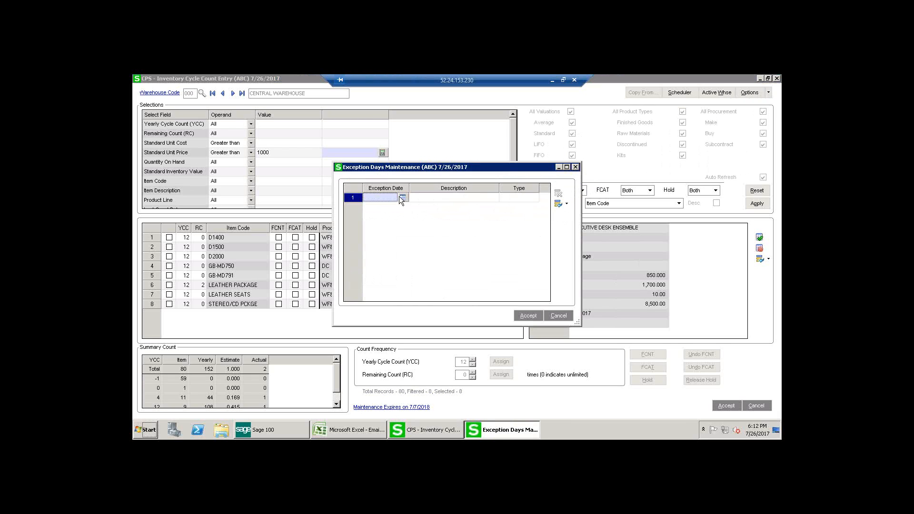
left_click(401, 197)
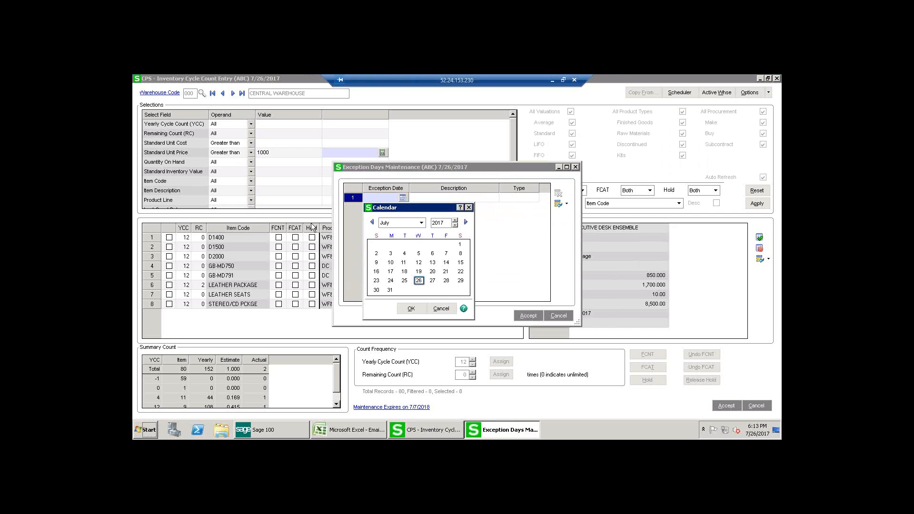
left_click(576, 168)
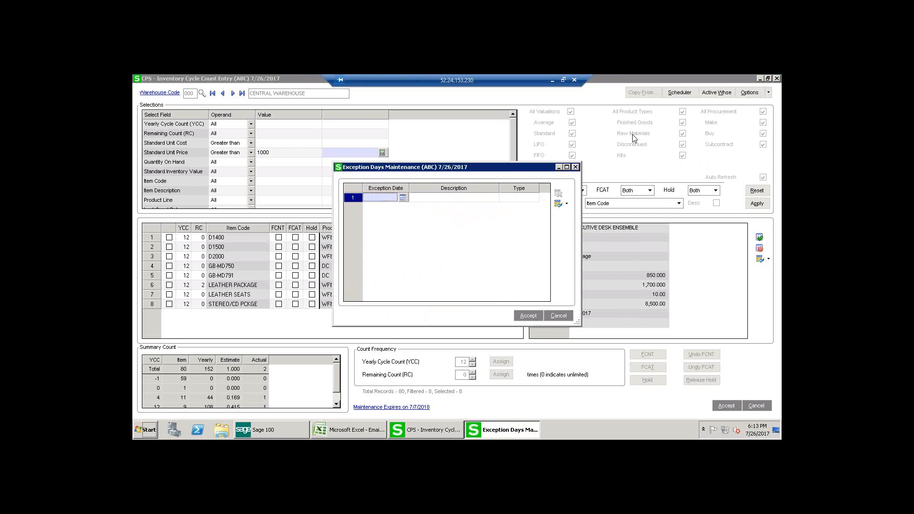
left_click(575, 166)
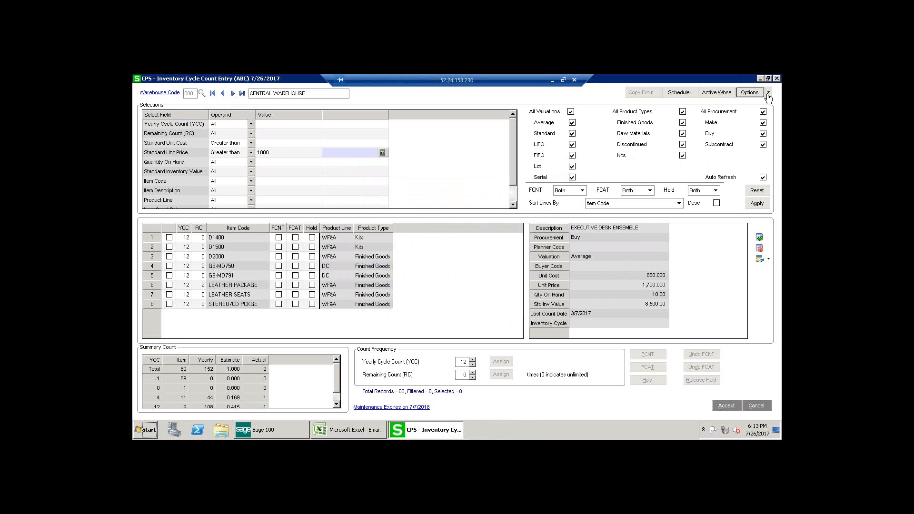
Step: Call up manual generation of the physical count for warehouse 000 and decline it
left_click(767, 94)
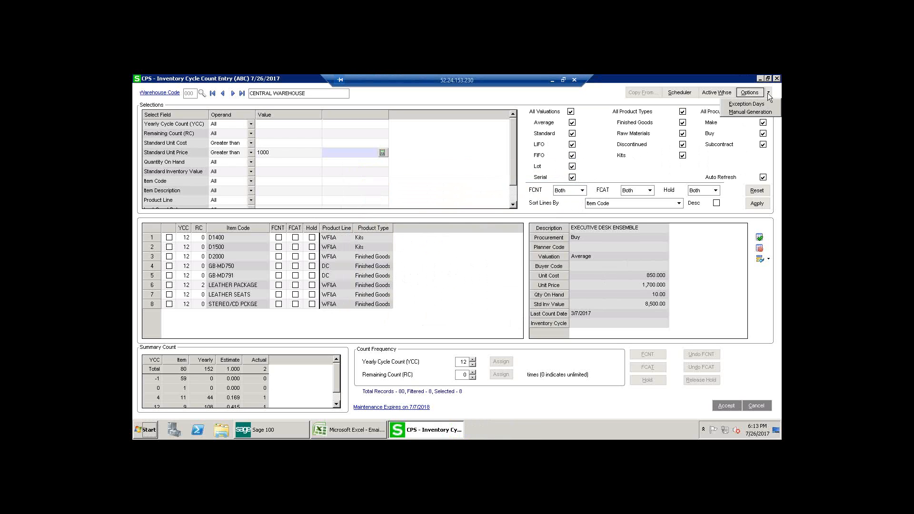
left_click(751, 112)
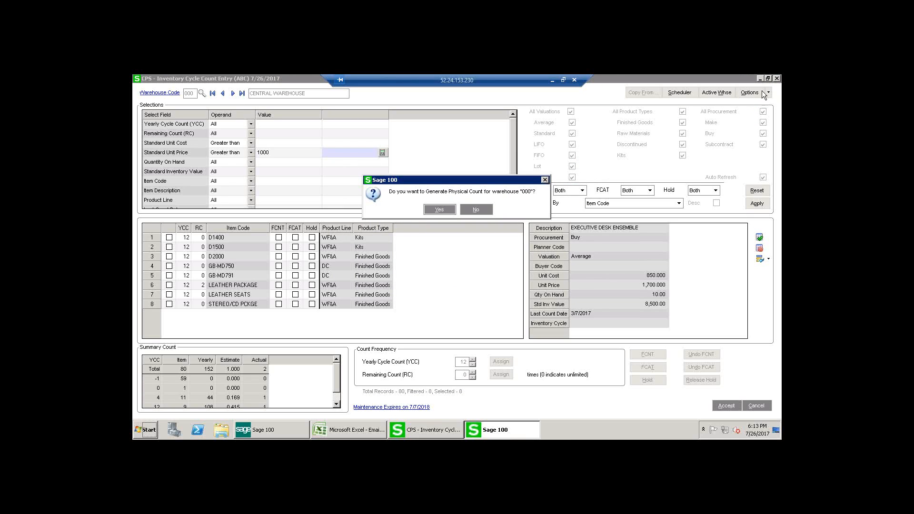
left_click(484, 209)
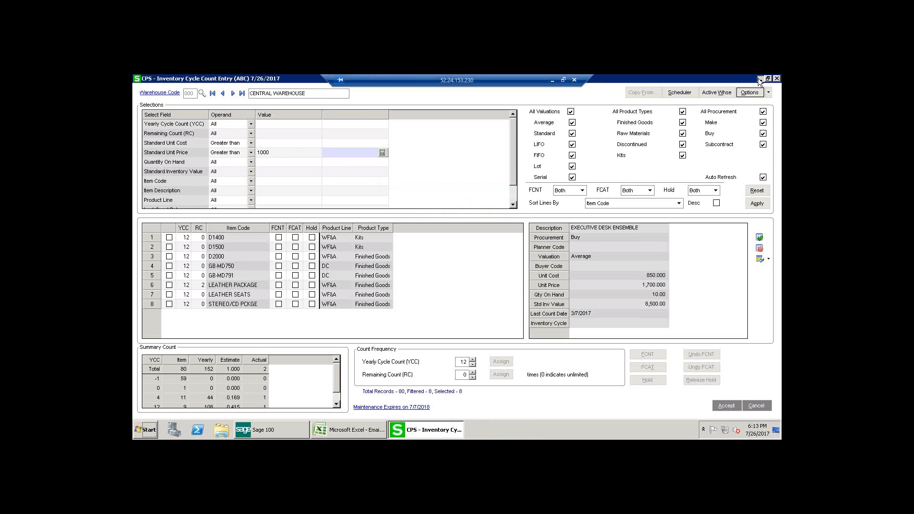
Step: Switch to the Excel cycle count sheet, widen the Last Date Count column, and return to the Sage 100 launcher
left_click(759, 79)
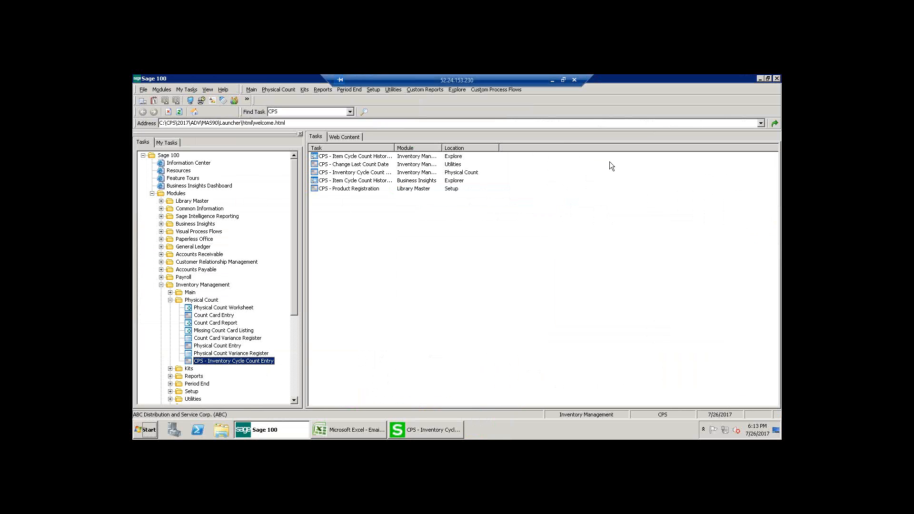
left_click(347, 429)
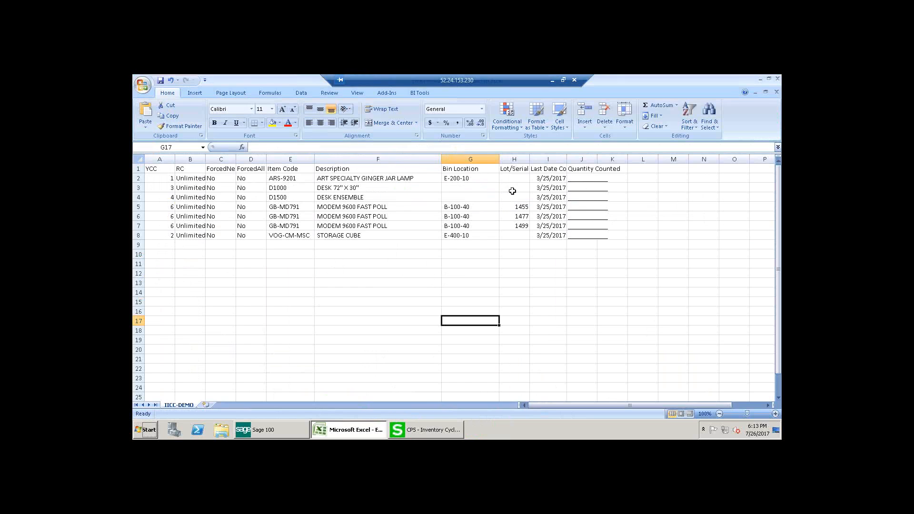
left_click_drag(567, 159, 588, 161)
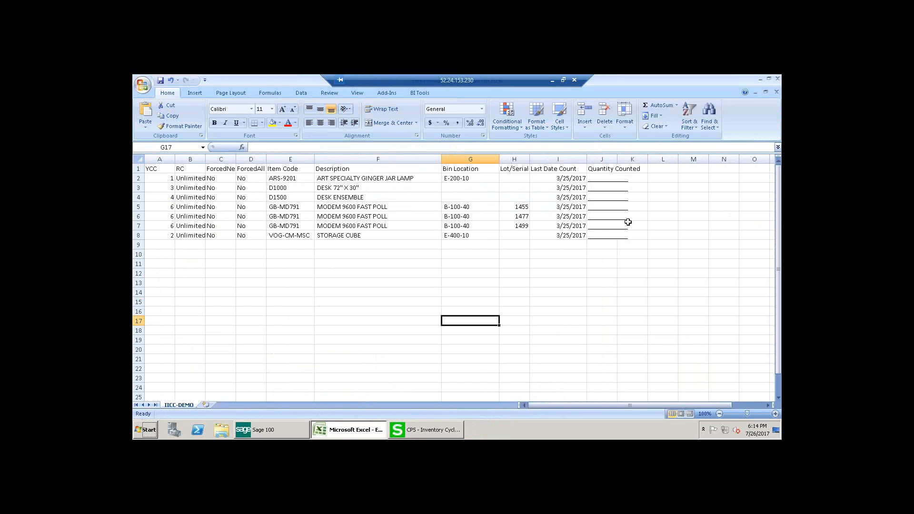
left_click(760, 79)
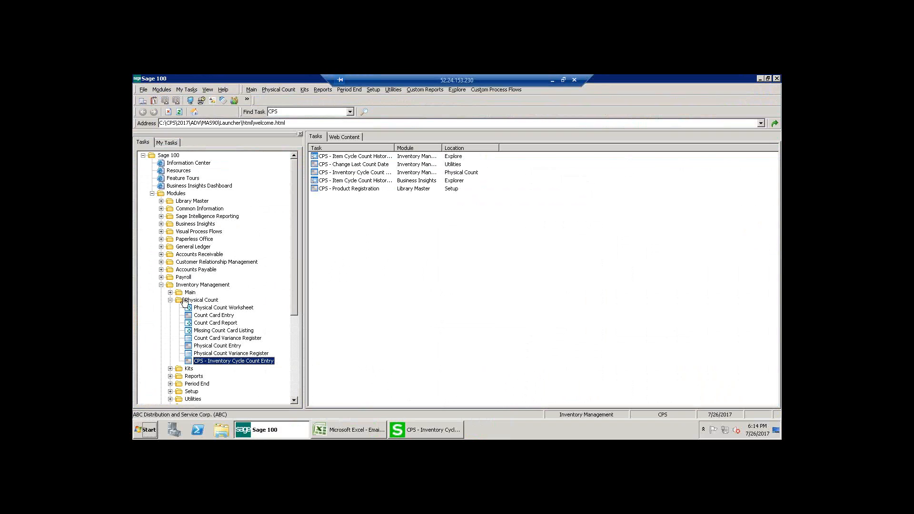
Step: Open Physical Count Entry for warehouse 000, check its count lines, and close it
left_click(212, 346)
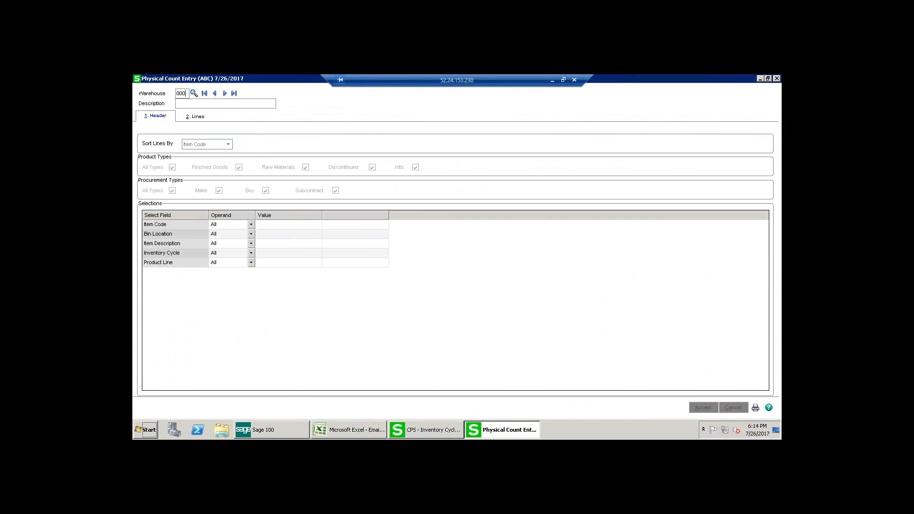
type("000")
key("Tab")
left_click(199, 122)
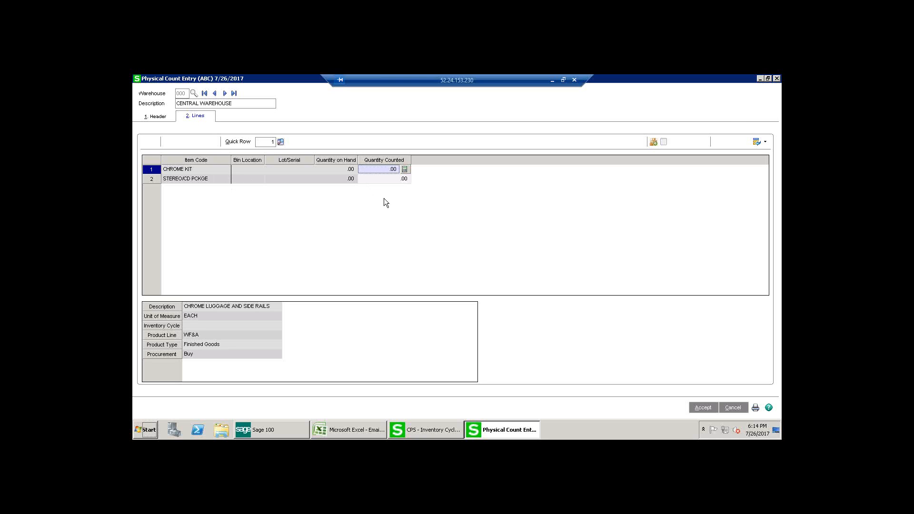
left_click(776, 78)
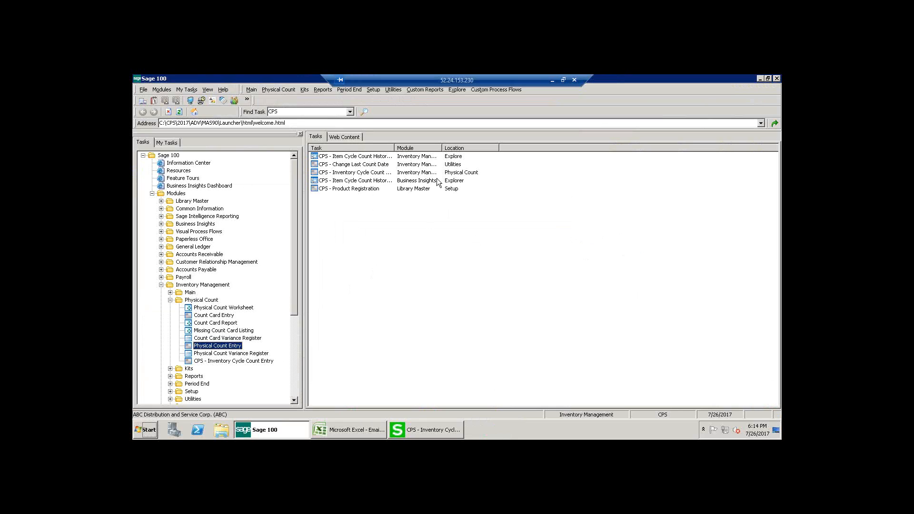
Step: Open the Inventory Cycle Count History explorer and select the record for item 2480-8-50
left_click(381, 156)
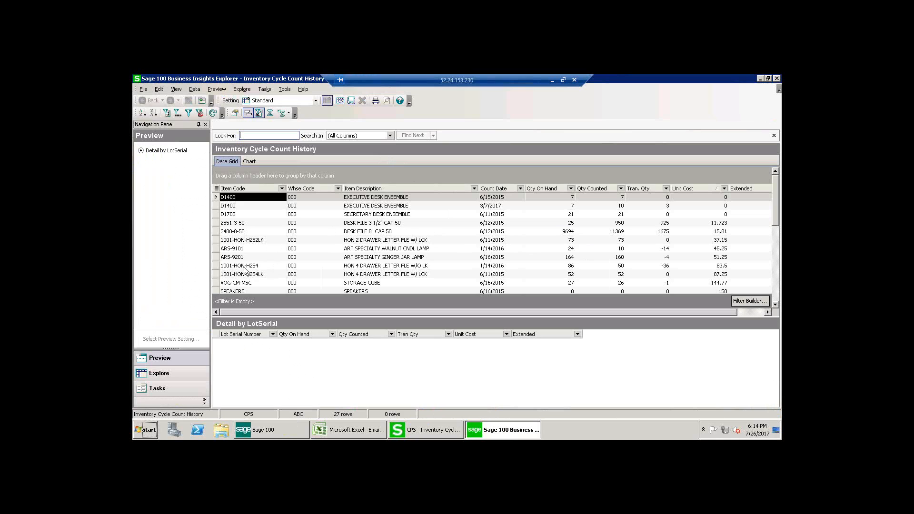
left_click(251, 231)
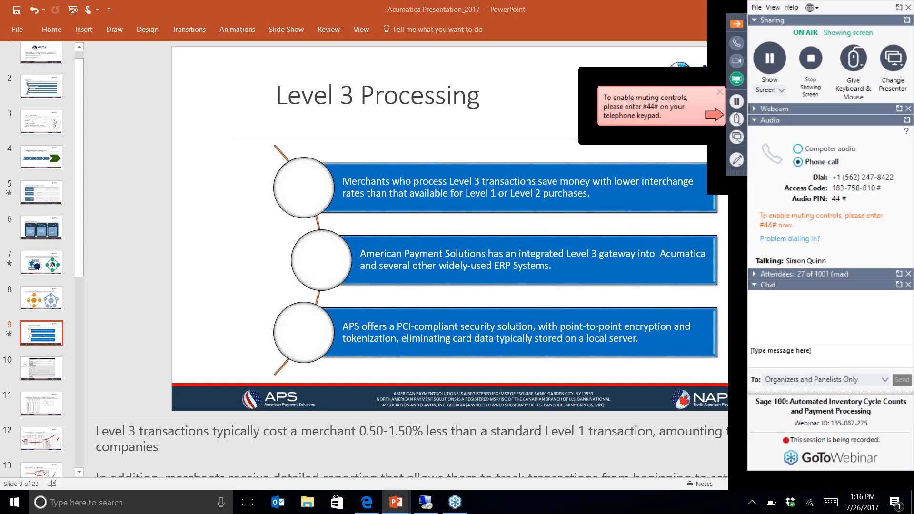
Step: Start the PowerPoint slide show from the Level 3 Processing slide
key("shift+F5")
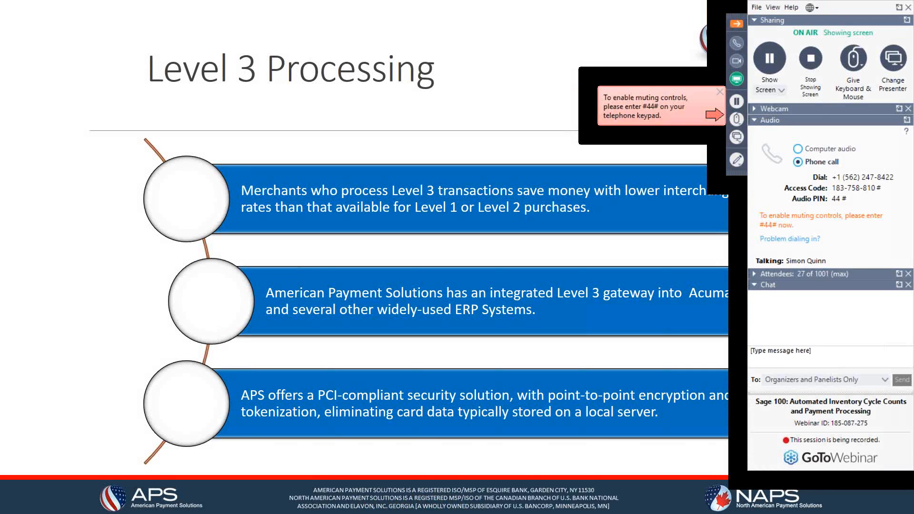
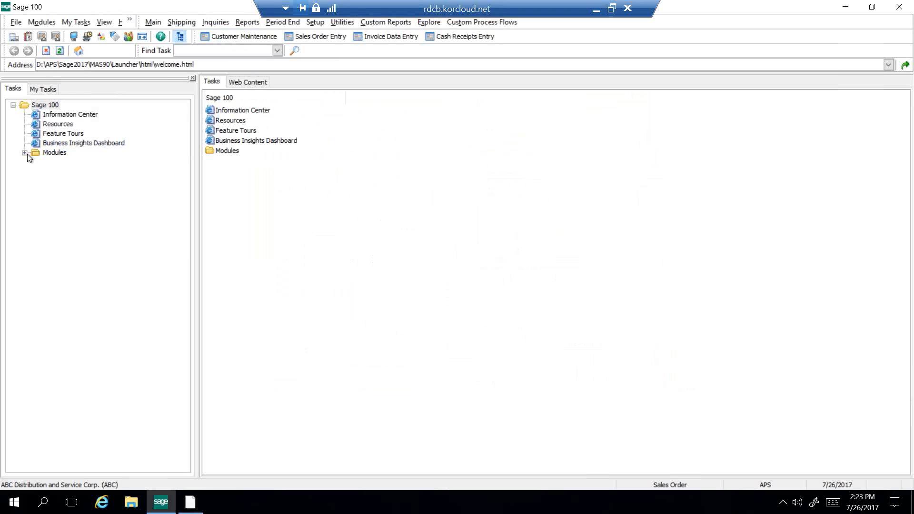
Step: Open Customer Maintenance with accounting date 7/26/2017, load the American Business Futures record, and dismiss its invoicing policy memo
left_click(25, 153)
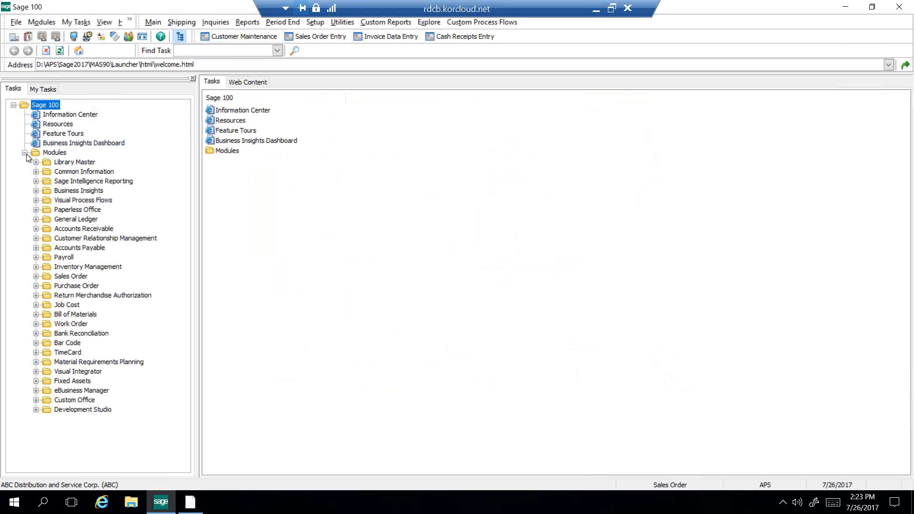
left_click(235, 37)
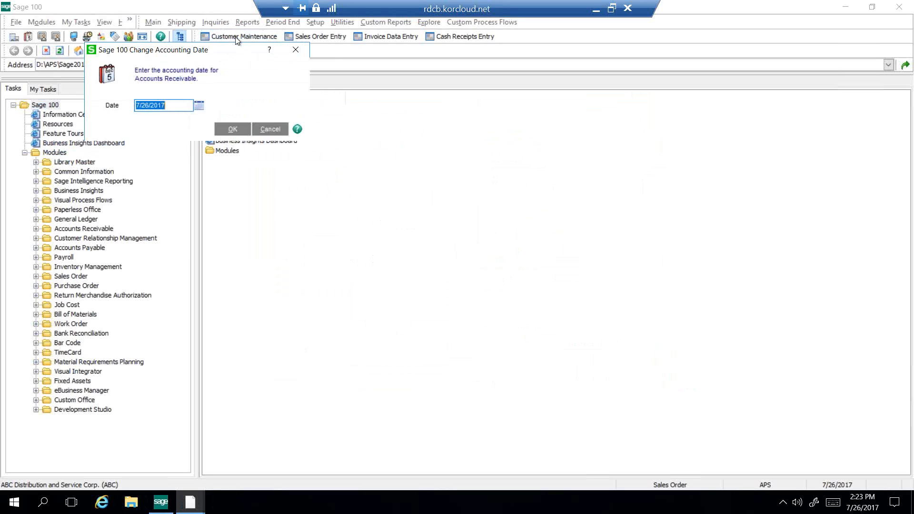
left_click(233, 132)
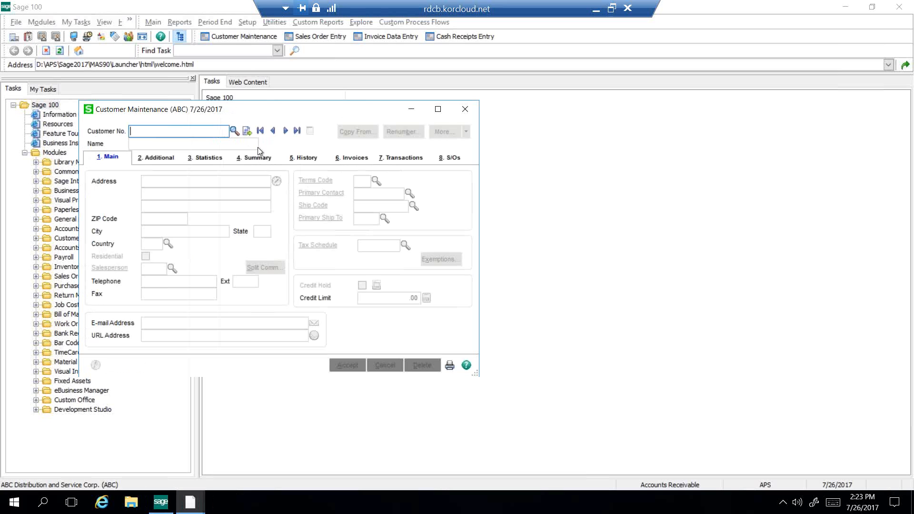
left_click(234, 130)
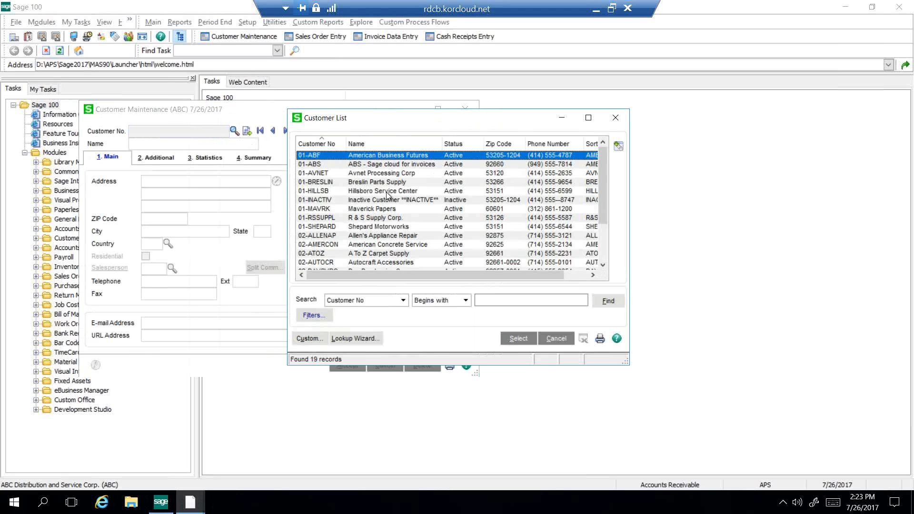
left_click(519, 340)
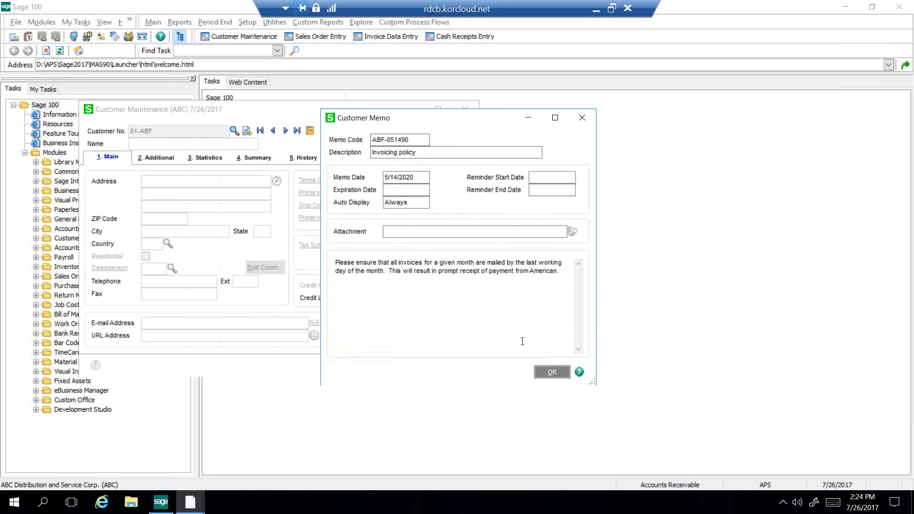
left_click(550, 370)
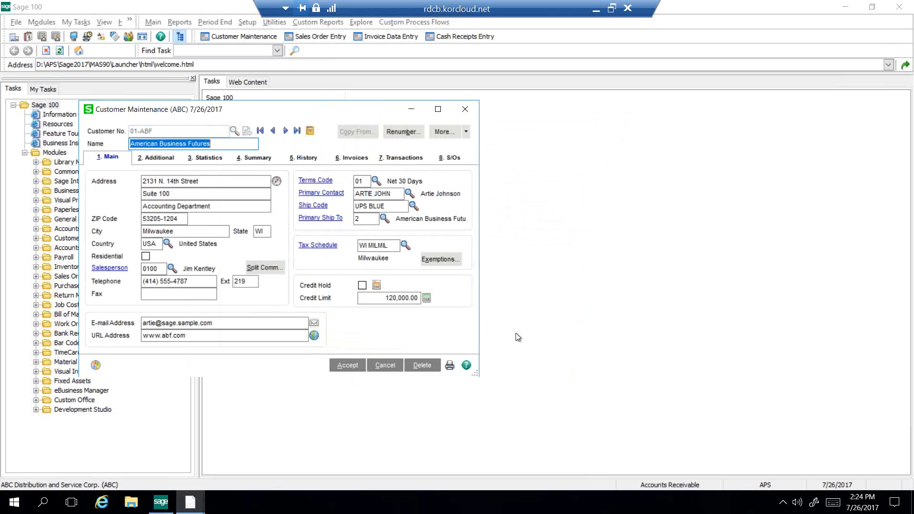
Step: From the customer's additional details, open credit card and ACH payment maintenance and choose the CC payment type
left_click(160, 160)
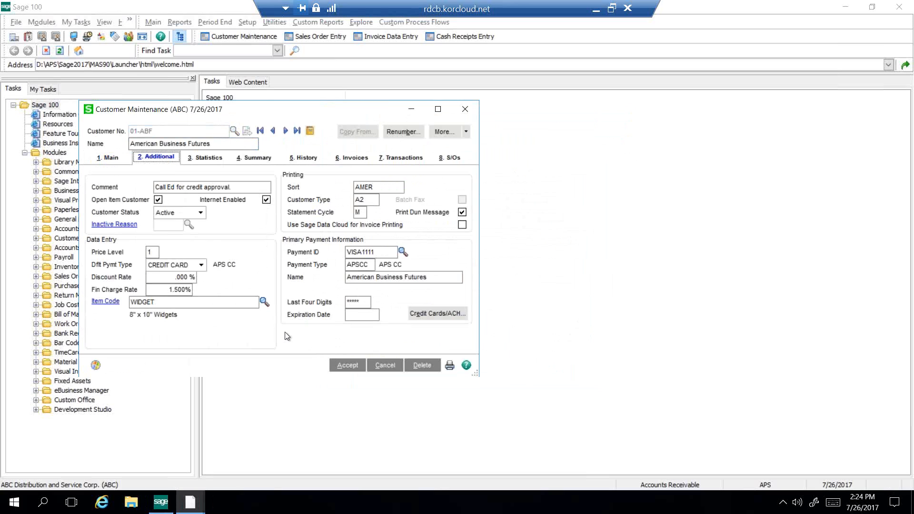
left_click(360, 249)
left_click(424, 307)
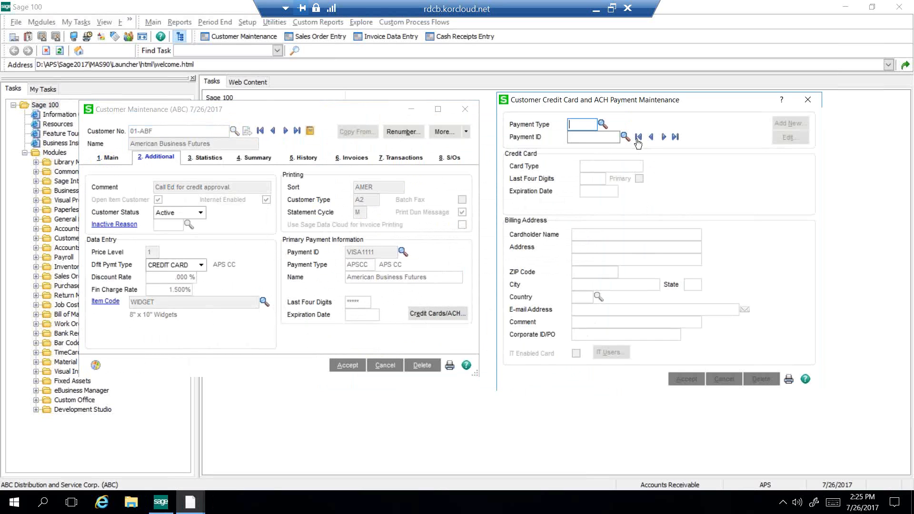
left_click(603, 125)
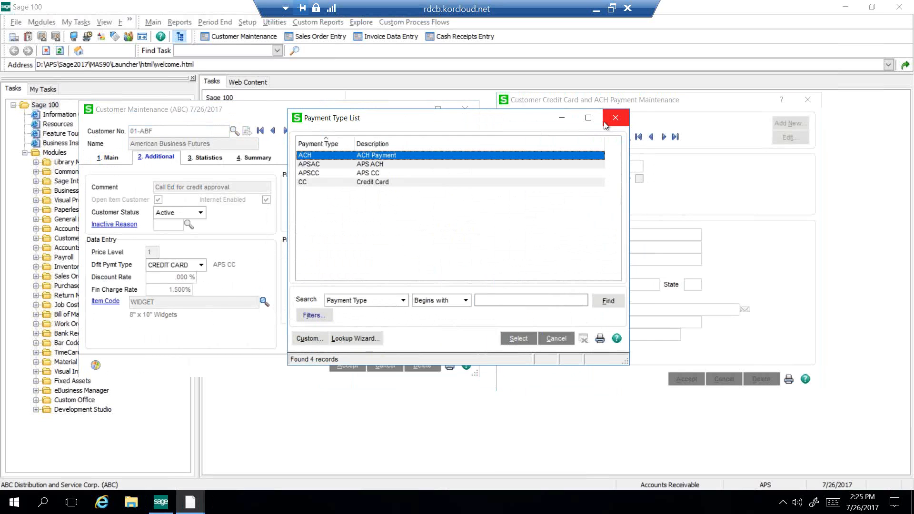
left_click(389, 181)
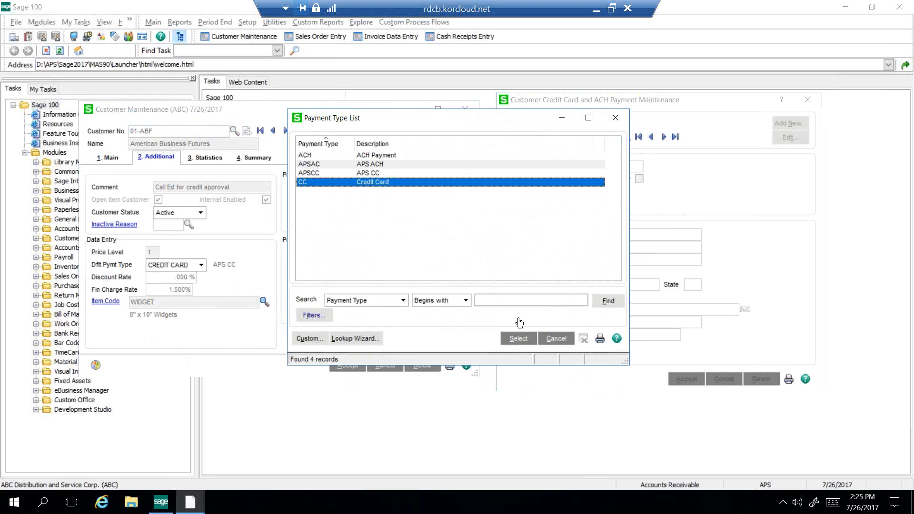
left_click(516, 338)
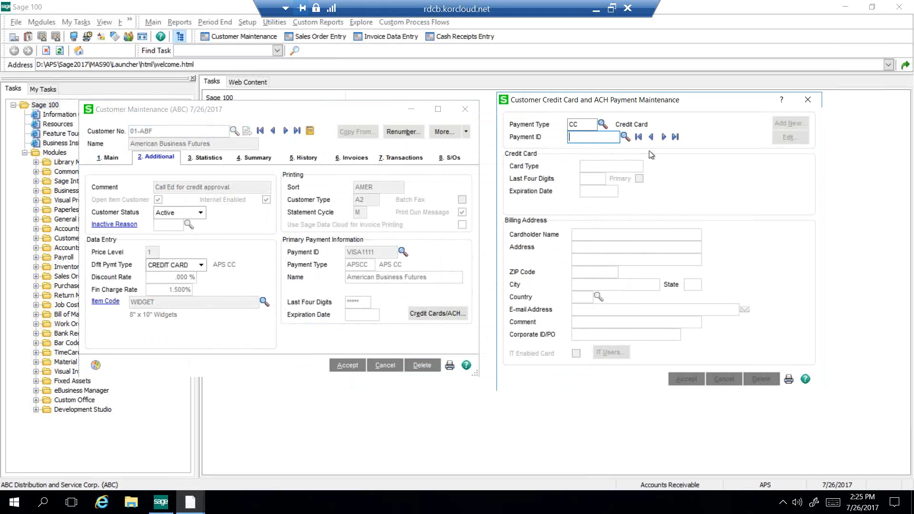
Step: Review the customer's stored APS ACH payment record and its e-mail field, then close payment maintenance and Customer Maintenance
left_click(664, 137)
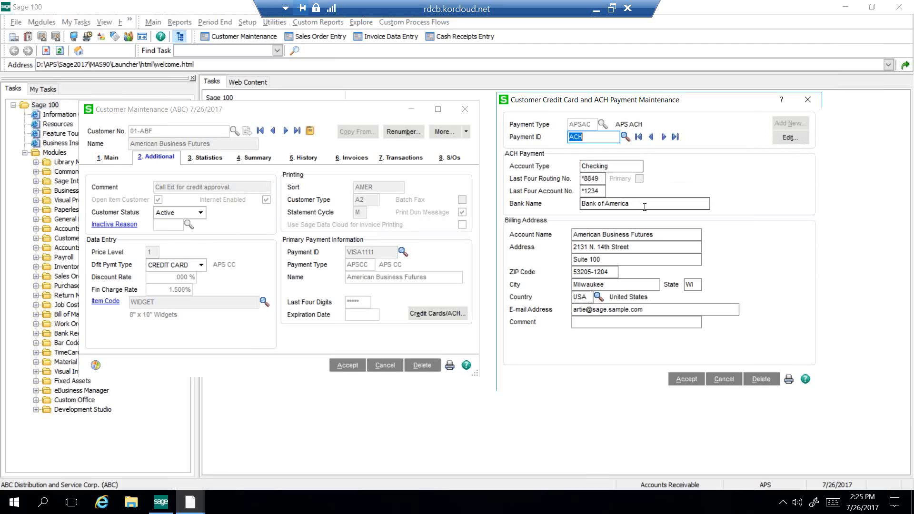
left_click_drag(651, 308, 555, 314)
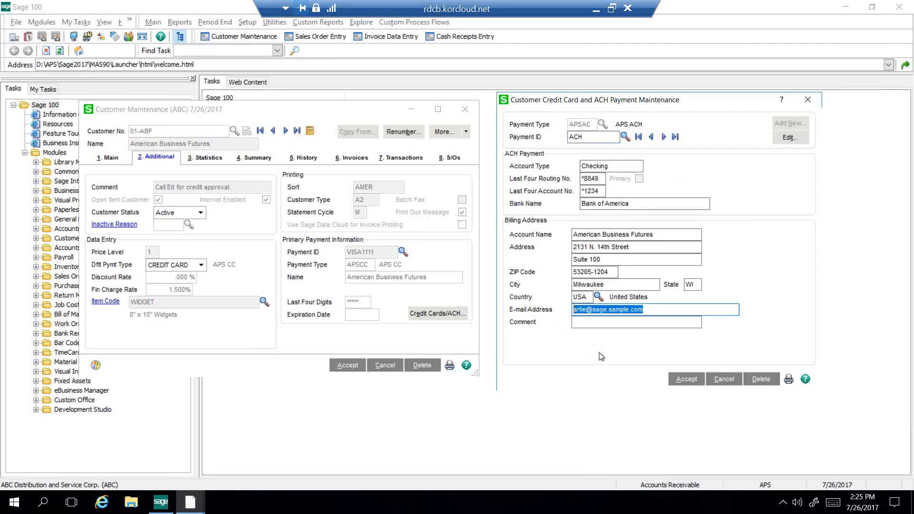
left_click(723, 380)
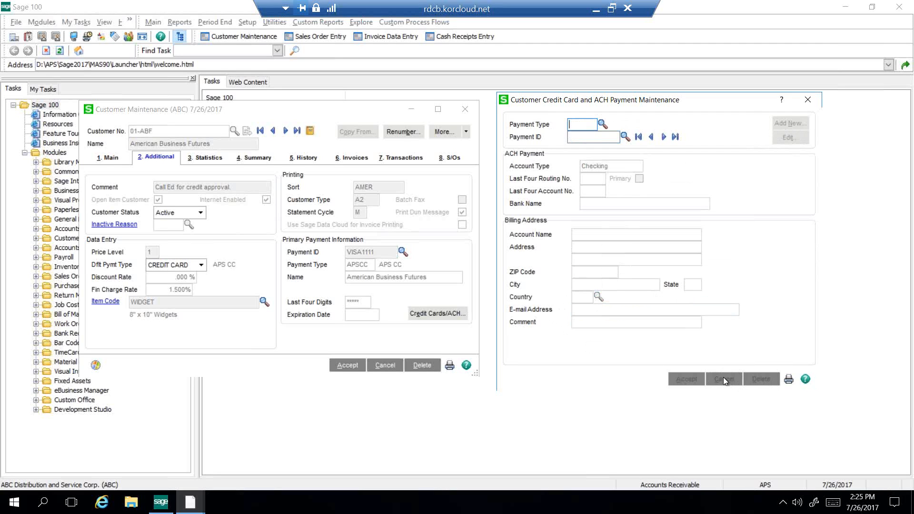
left_click(809, 101)
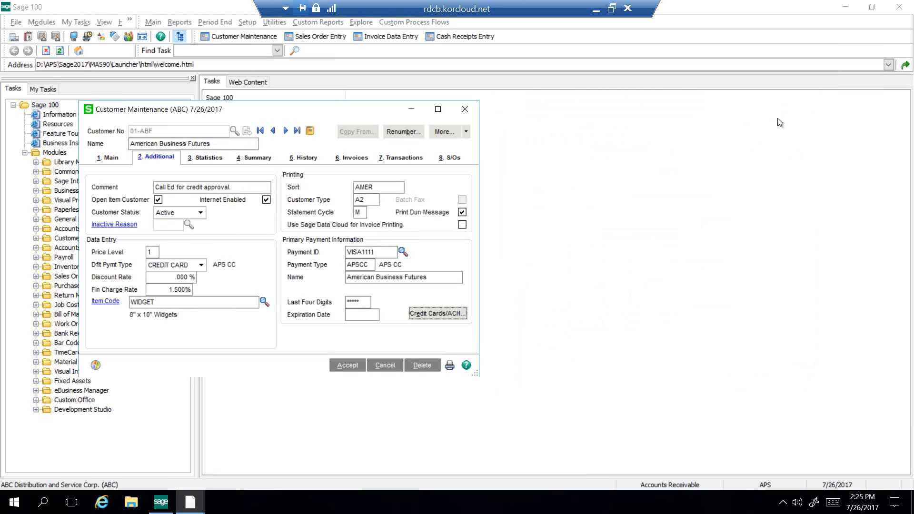
left_click(355, 364)
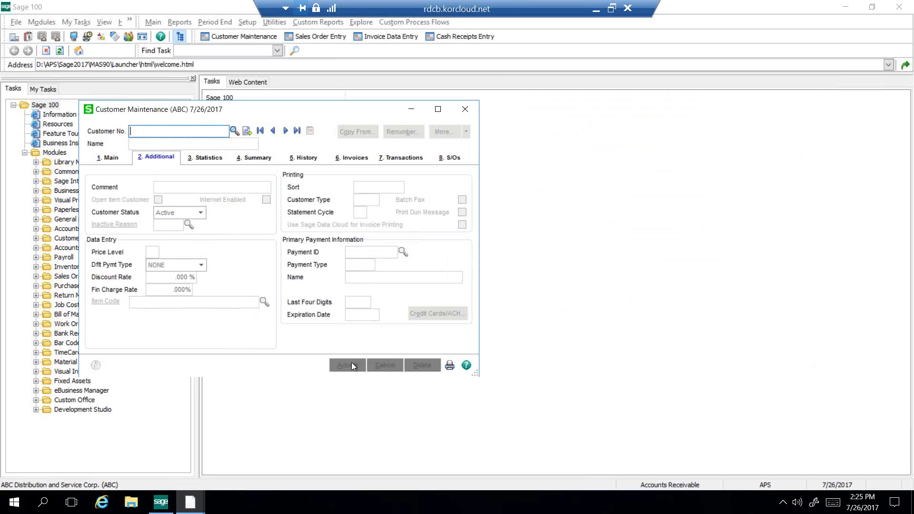
left_click(464, 114)
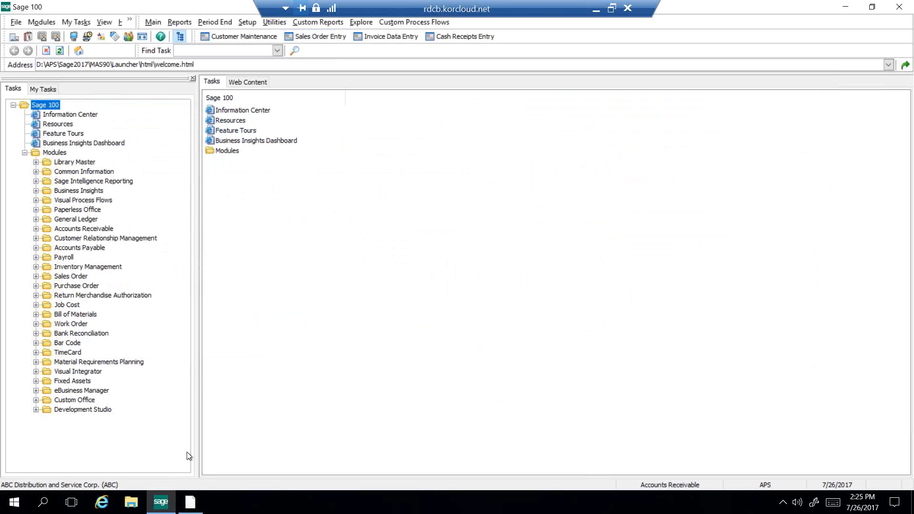
Step: Clear the open Sales Order Entry window and start a new order for American Business Futures with customer PO TEST
left_click(190, 502)
left_click(576, 393)
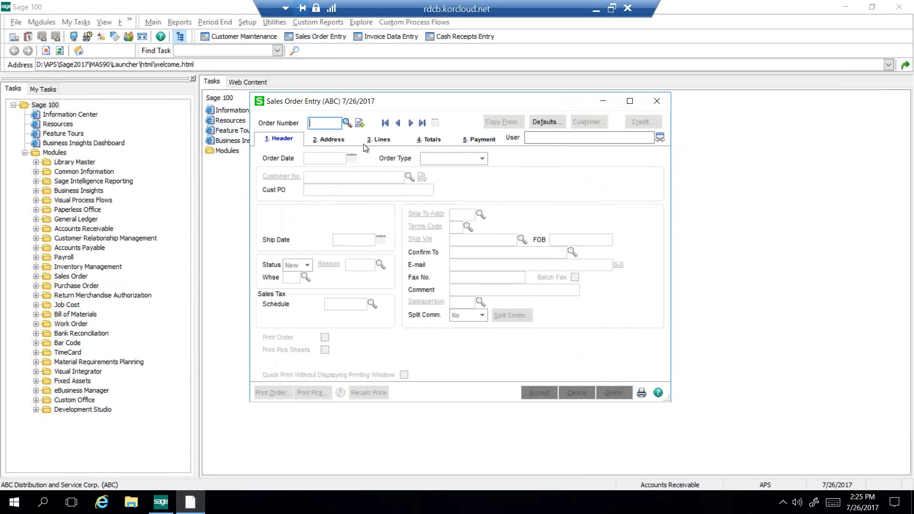
left_click(360, 124)
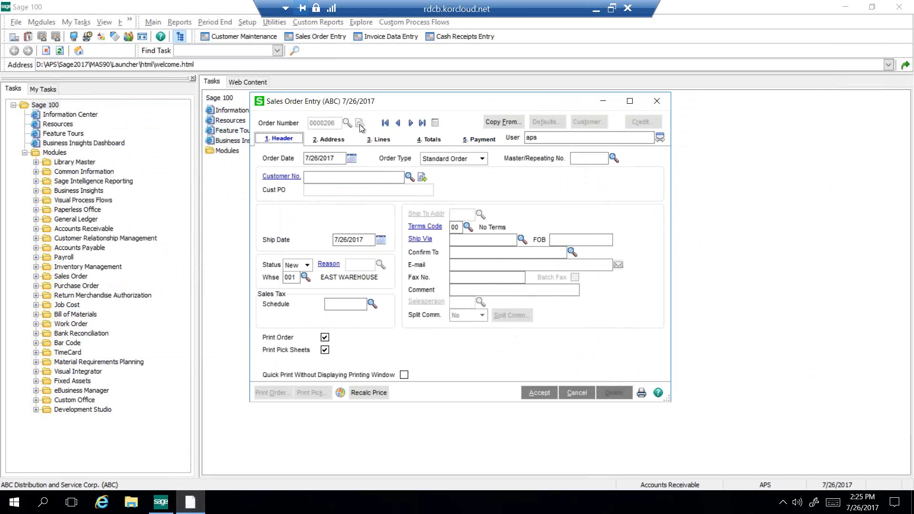
left_click(409, 177)
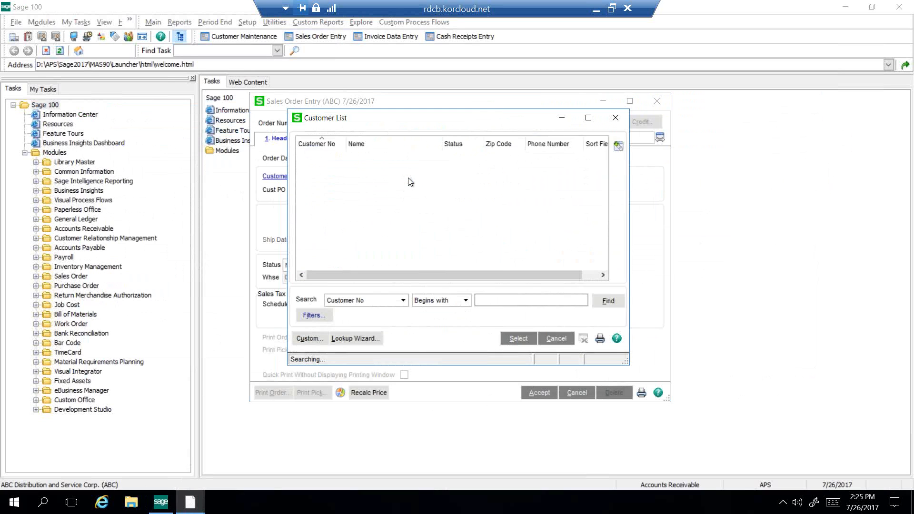
left_click(509, 339)
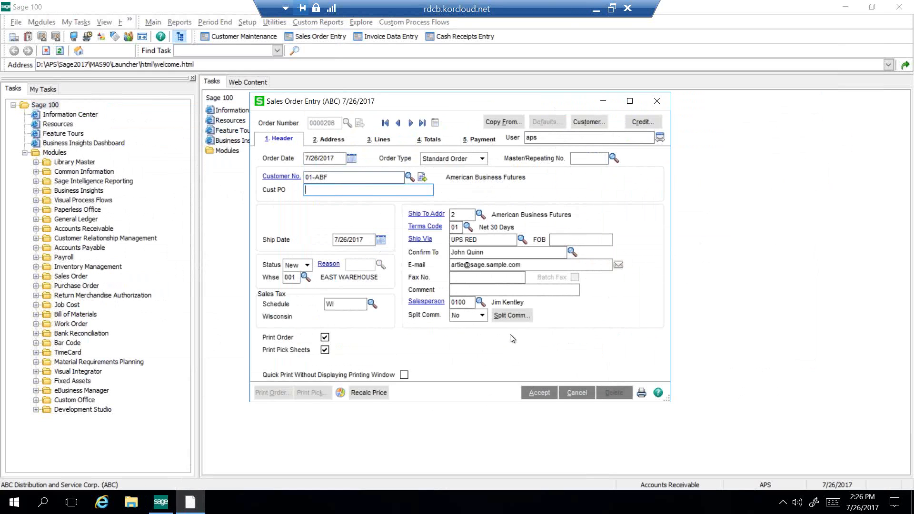
type("TEST")
Step: Add an order line for item 1001-HON-H252 with an ordered quantity of 1
left_click(379, 142)
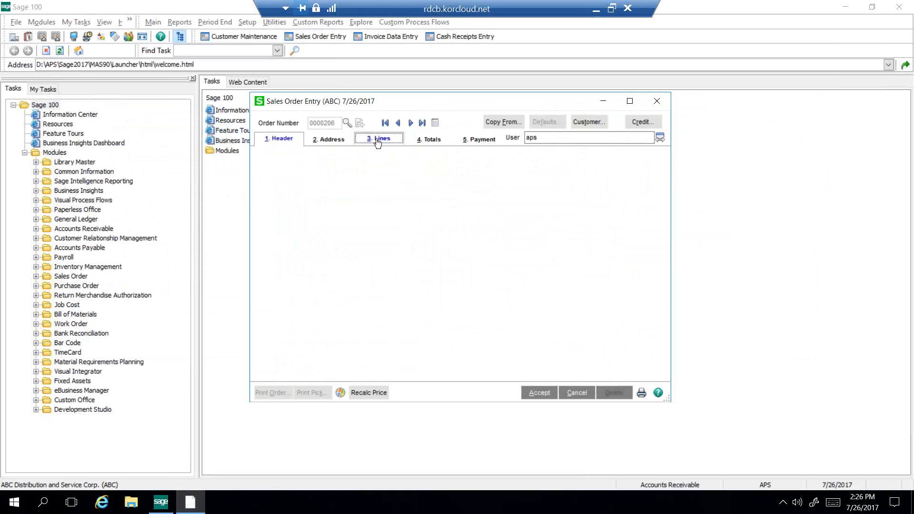
left_click(348, 198)
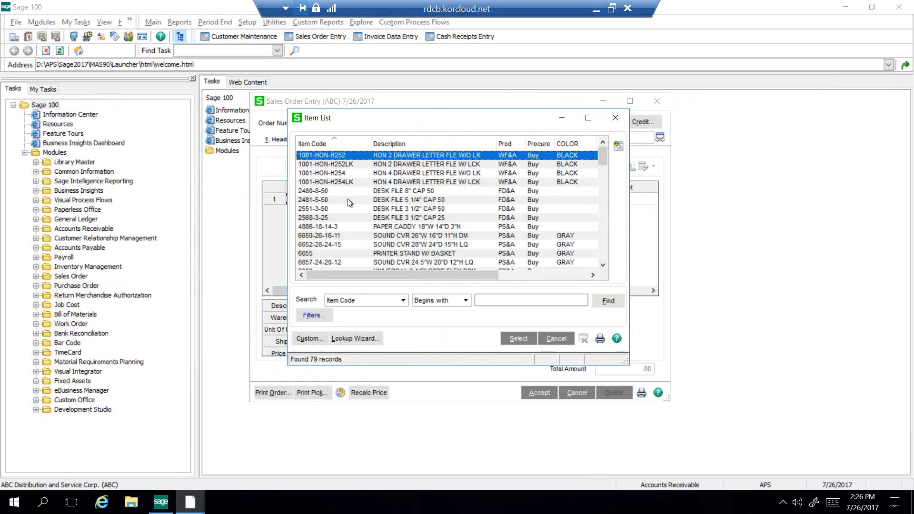
left_click(511, 336)
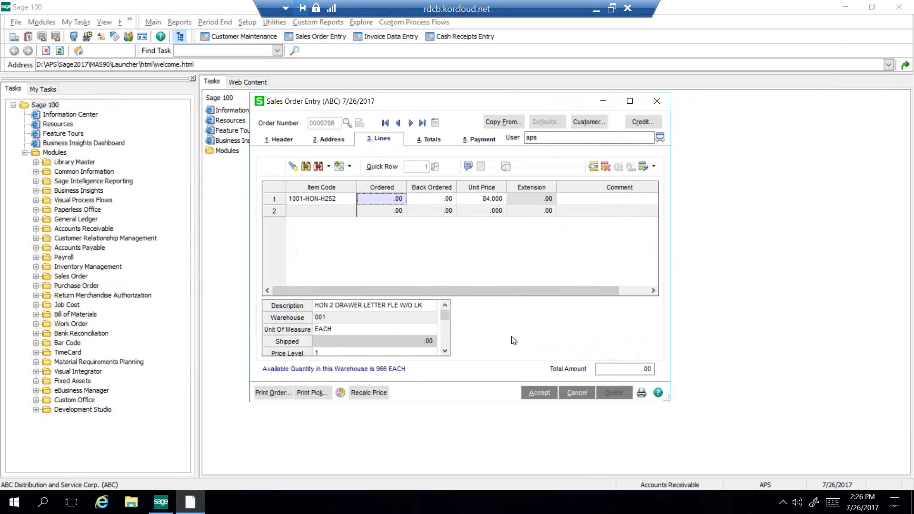
type("1")
key("Tab")
key("Tab")
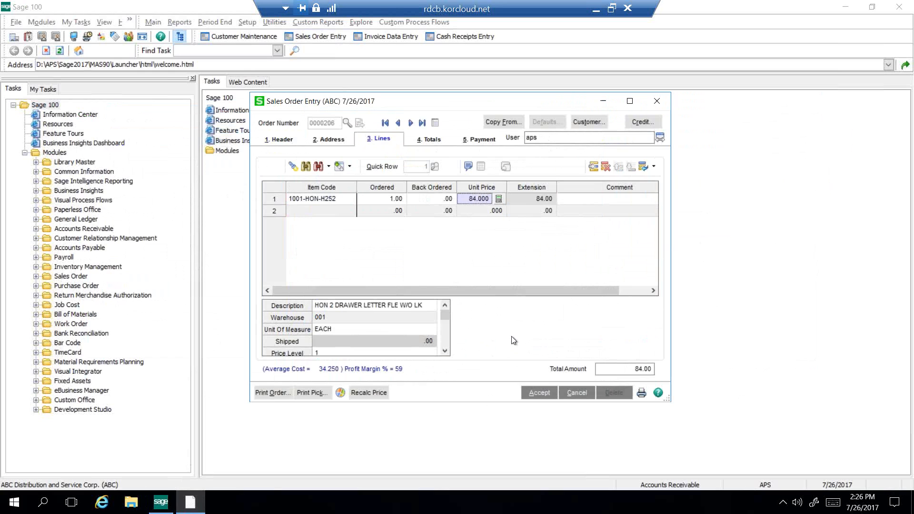
Step: Examine the order's totals and freight field, its payment and billing details, and the customer's stored payment methods
left_click(433, 142)
left_click(393, 315)
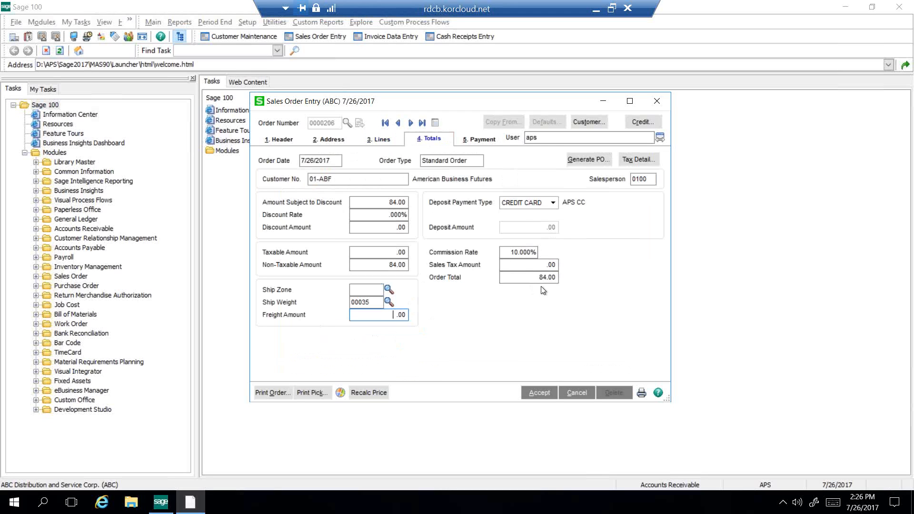
left_click(473, 142)
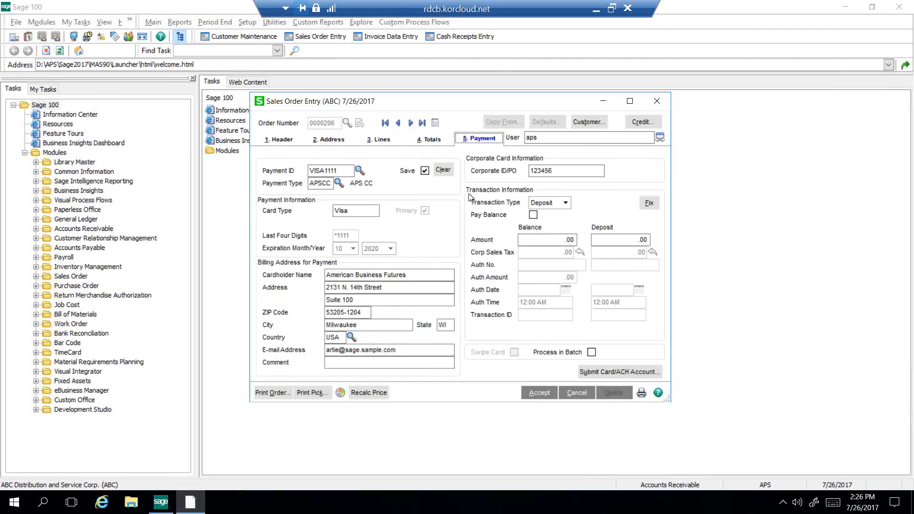
left_click(368, 288)
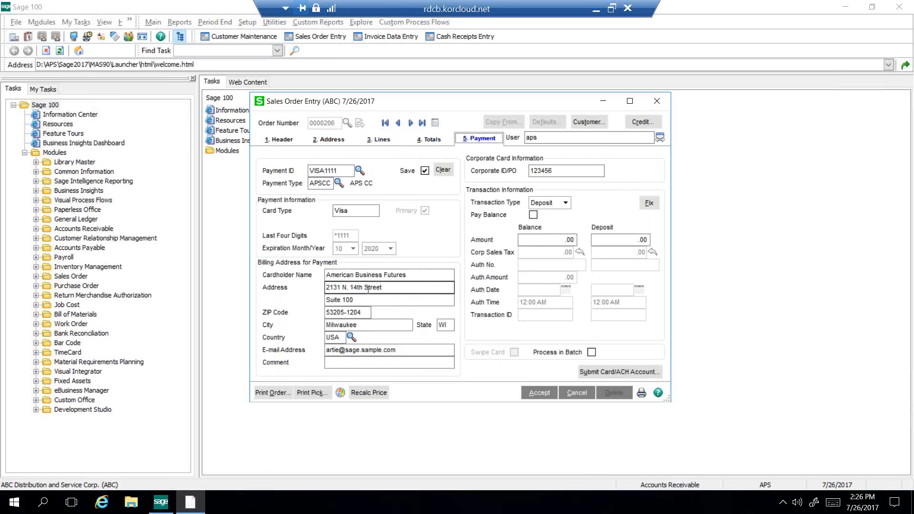
left_click(403, 276)
left_click(358, 171)
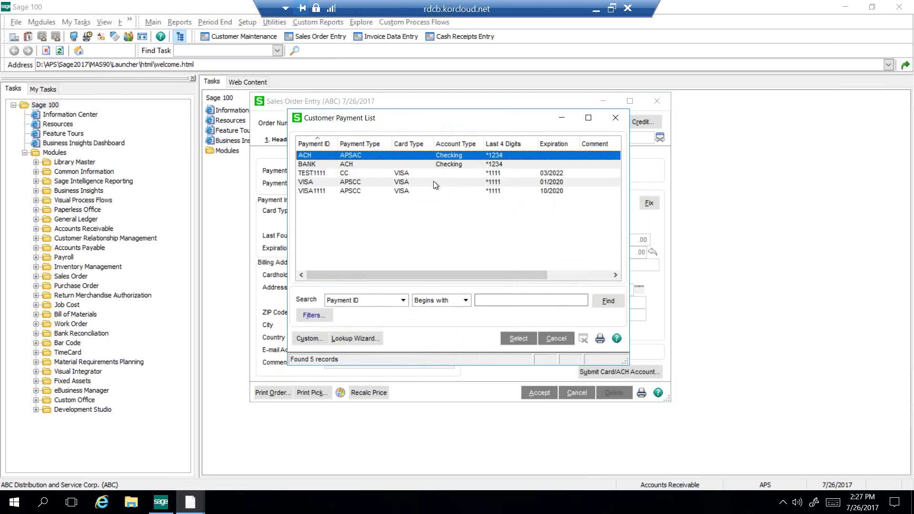
left_click(556, 341)
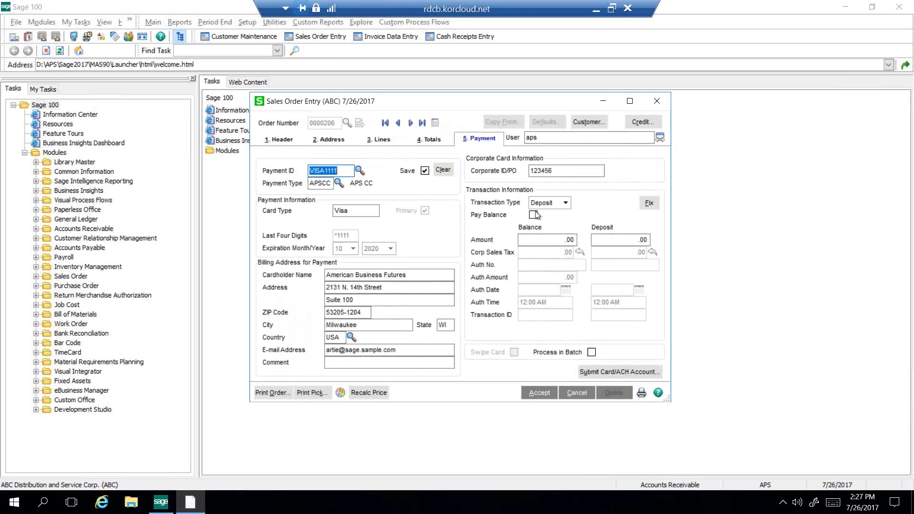
Step: Compare the Deposit and Payment transaction types, set the order's type to Payment, and open the credit card submission form
left_click(566, 203)
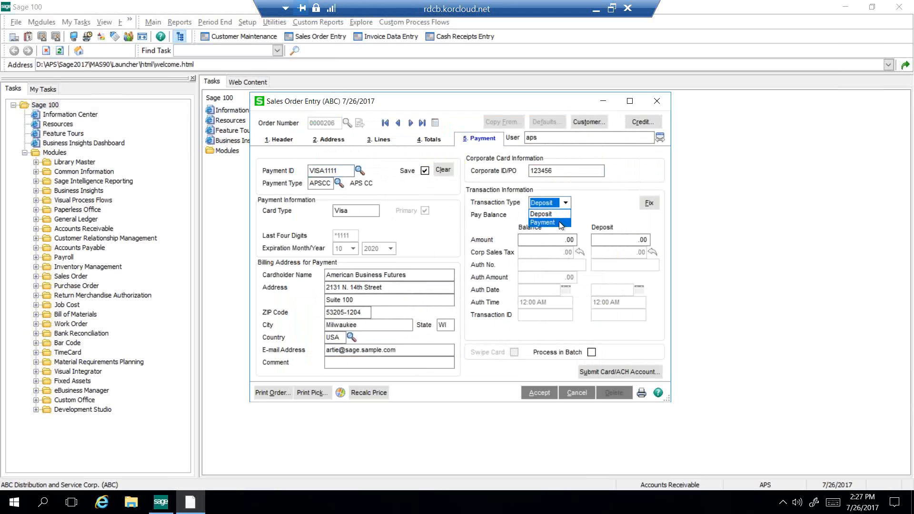
left_click(561, 223)
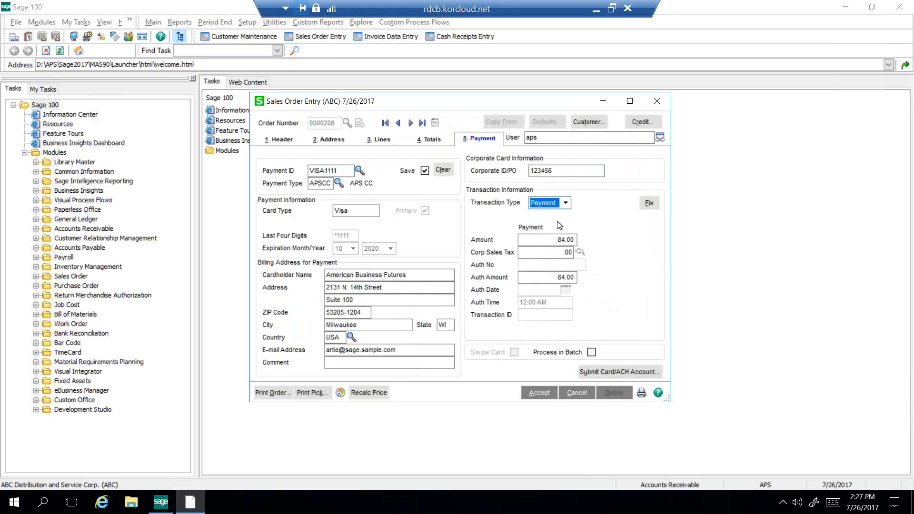
left_click(566, 203)
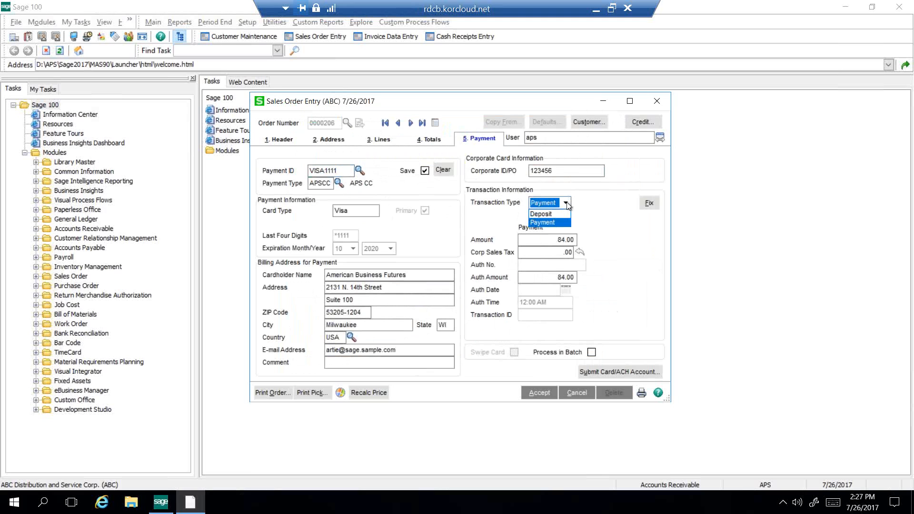
left_click(596, 209)
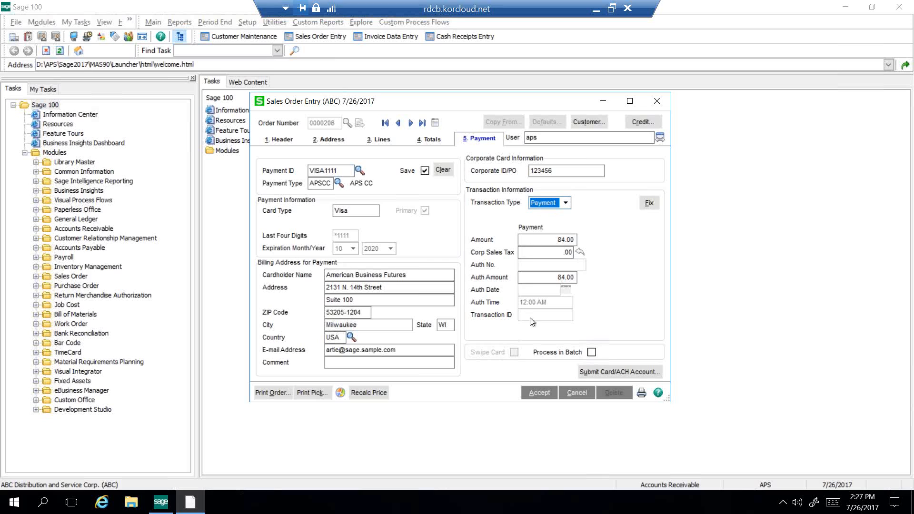
left_click(565, 203)
left_click(544, 213)
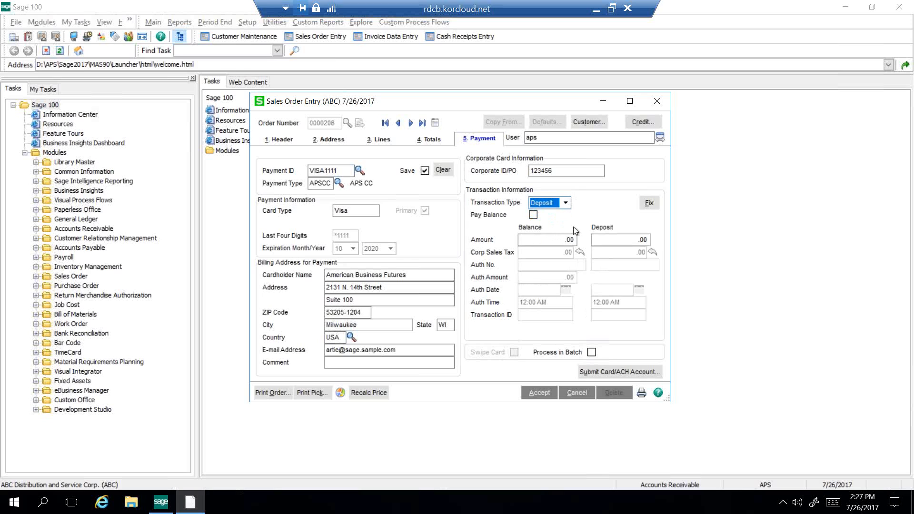
left_click(567, 203)
left_click(553, 223)
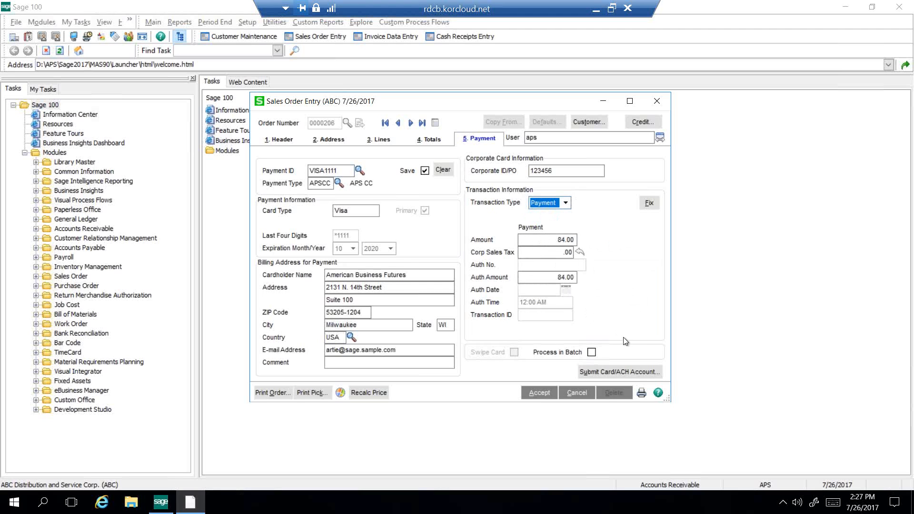
left_click(612, 376)
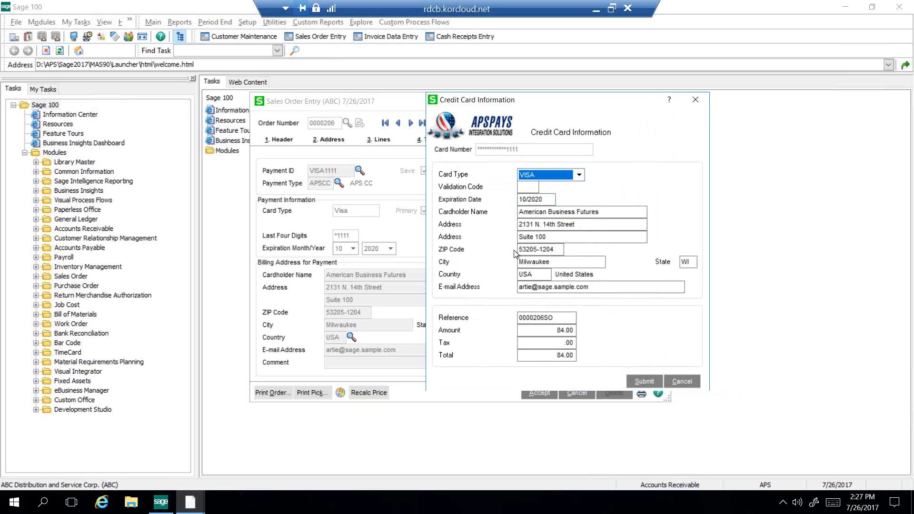
Step: Submit the sales order's 84.00 Visa payment for authorization and select the returned transaction ID
left_click(529, 188)
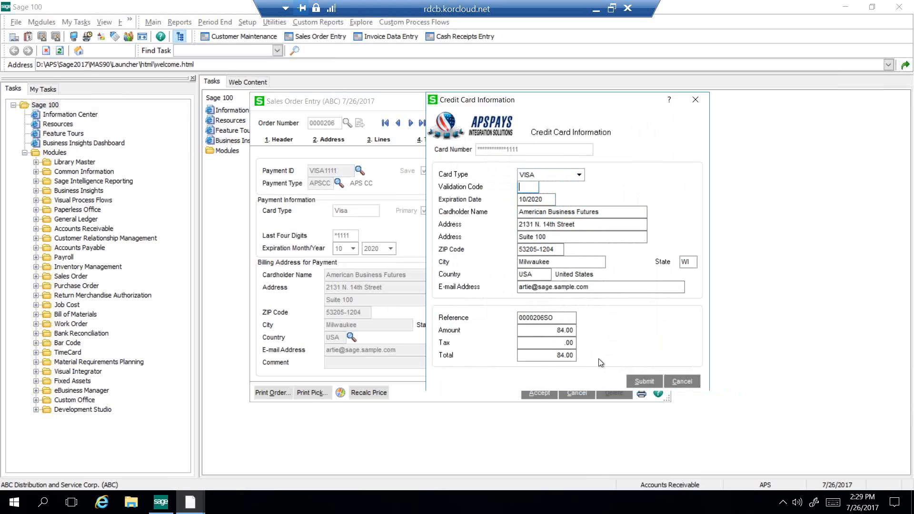
left_click(644, 382)
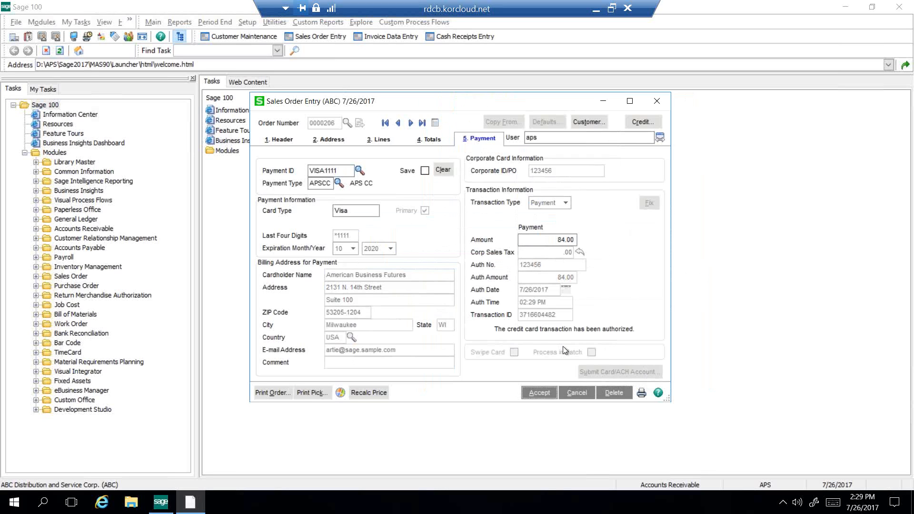
left_click(555, 315)
left_click_drag(555, 315, 510, 314)
Step: Switch to the APS payment gateway in the Edge browser, log in with the merchant username and password, and dismiss the Test Mode notice
left_click(596, 13)
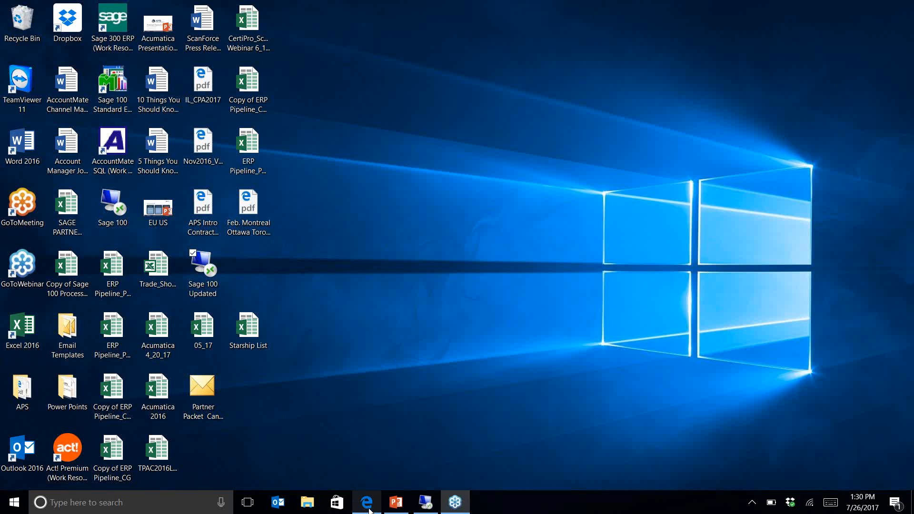
left_click(367, 504)
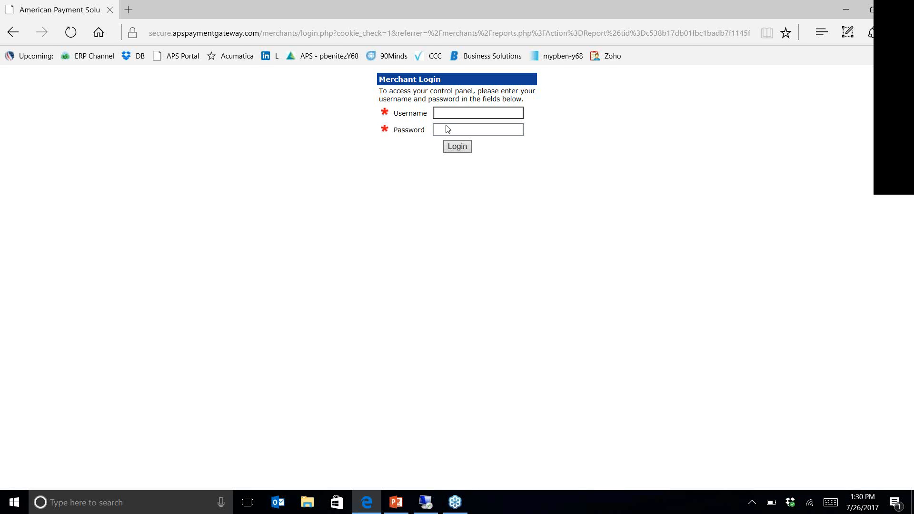
type("le")
left_click(448, 132)
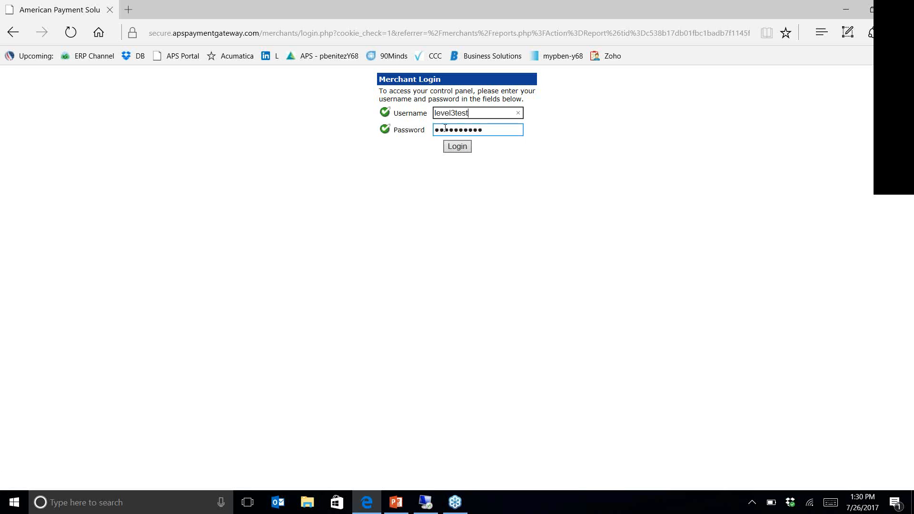
left_click(455, 147)
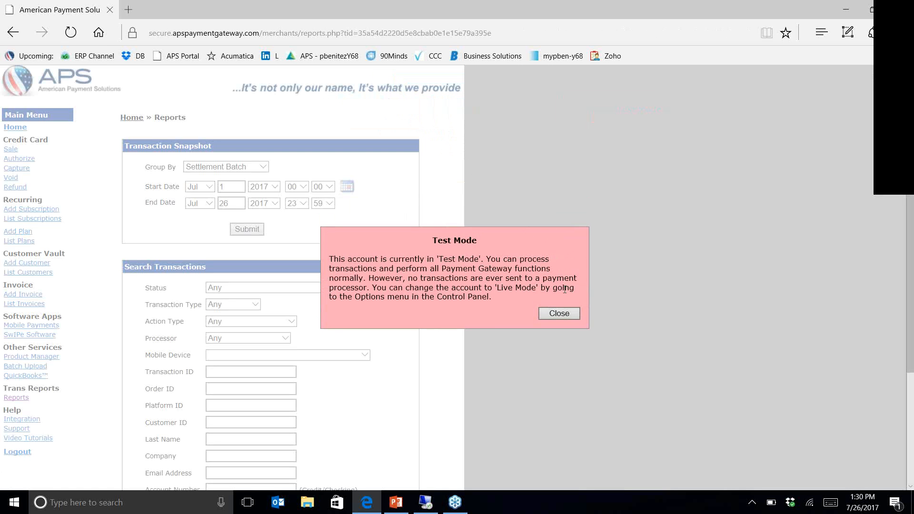
left_click(559, 313)
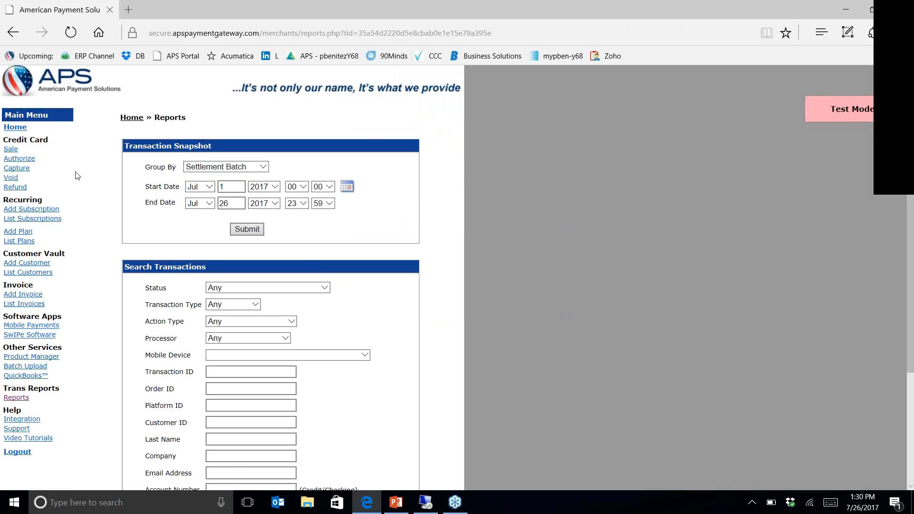
Step: Open the virtual terminal's credit card Sale form and examine its billing, order, product and shipping sections
left_click(21, 152)
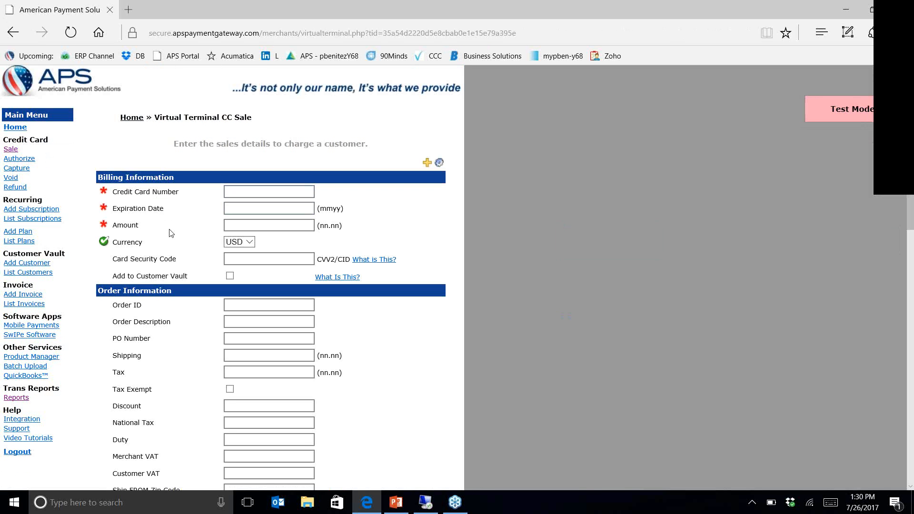
scroll(171, 232, "down", 5)
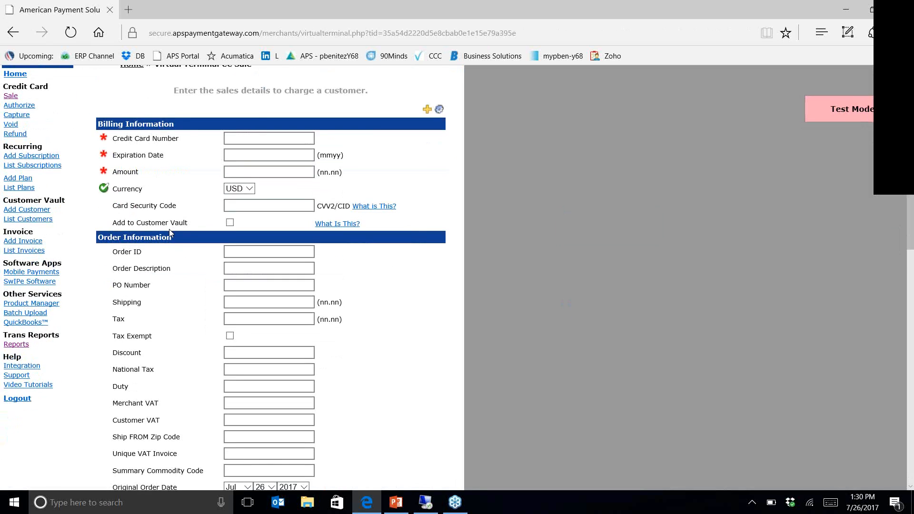
scroll(171, 233, "down", 9)
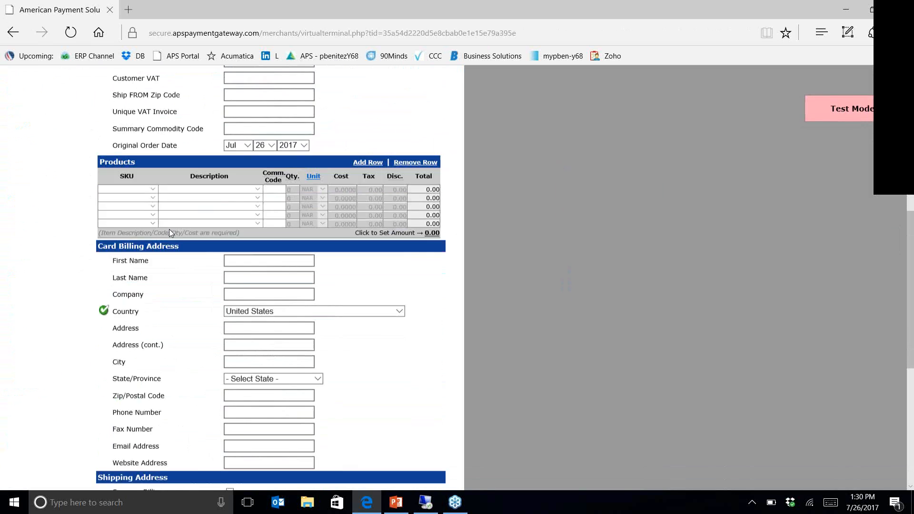
scroll(171, 233, "up", 10)
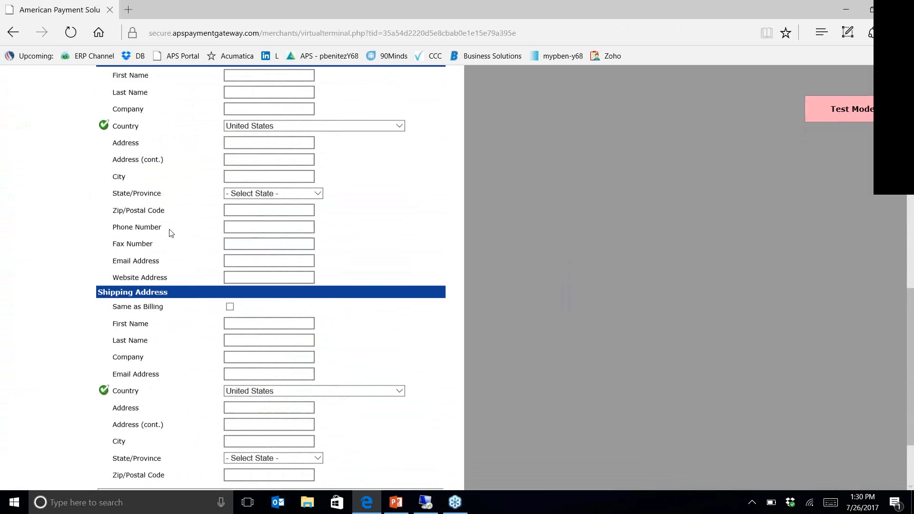
scroll(171, 233, "up", 4)
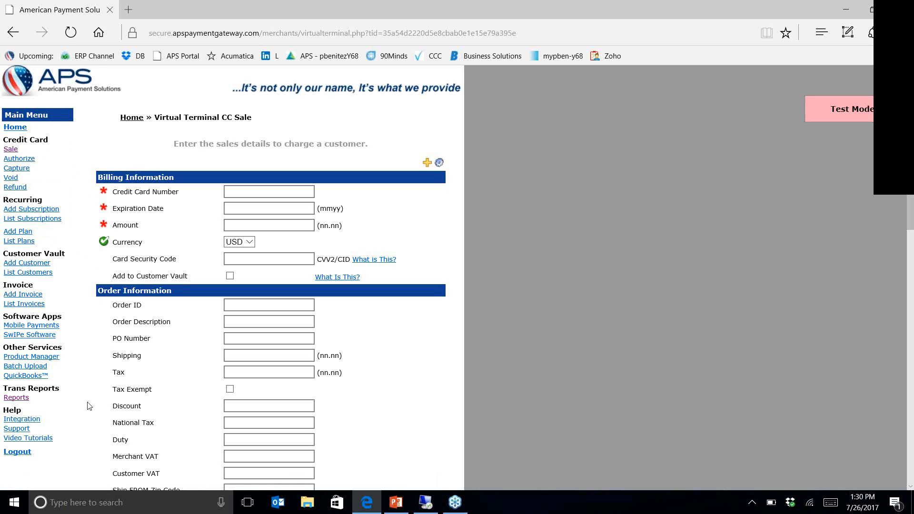
Step: Open the transaction reports and examine the Group By, Status and Action Type filter choices
left_click(27, 401)
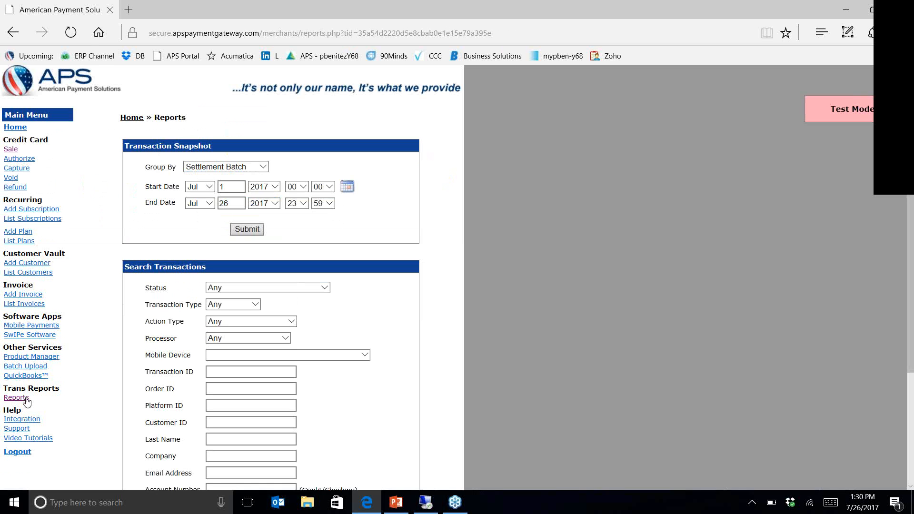
left_click(207, 425)
left_click(268, 166)
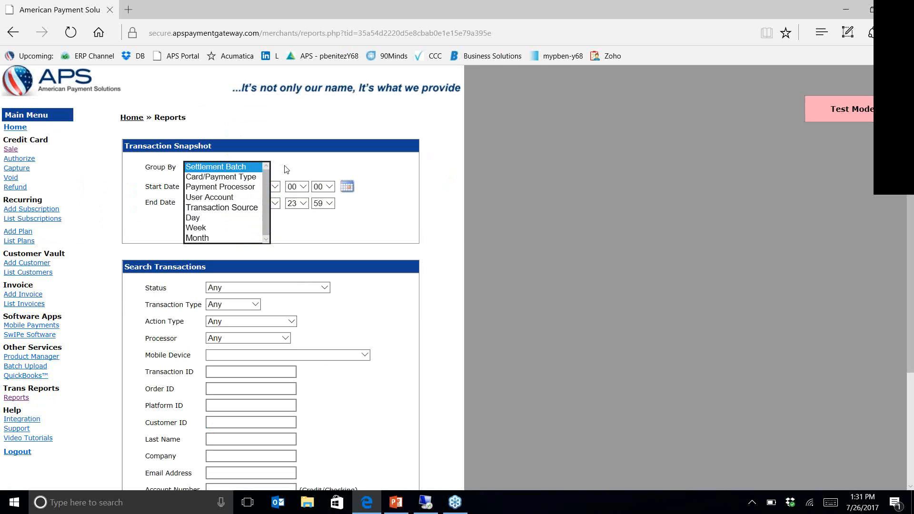
left_click(287, 169)
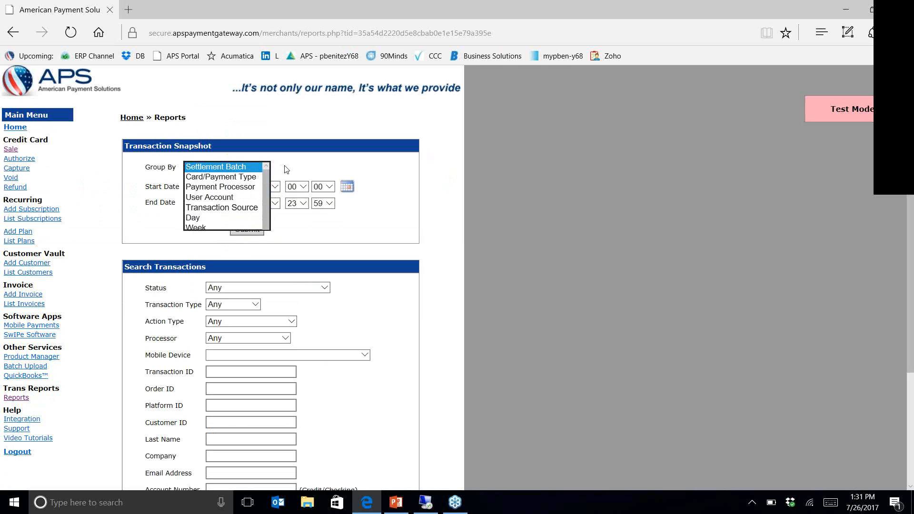
left_click(325, 288)
left_click(348, 297)
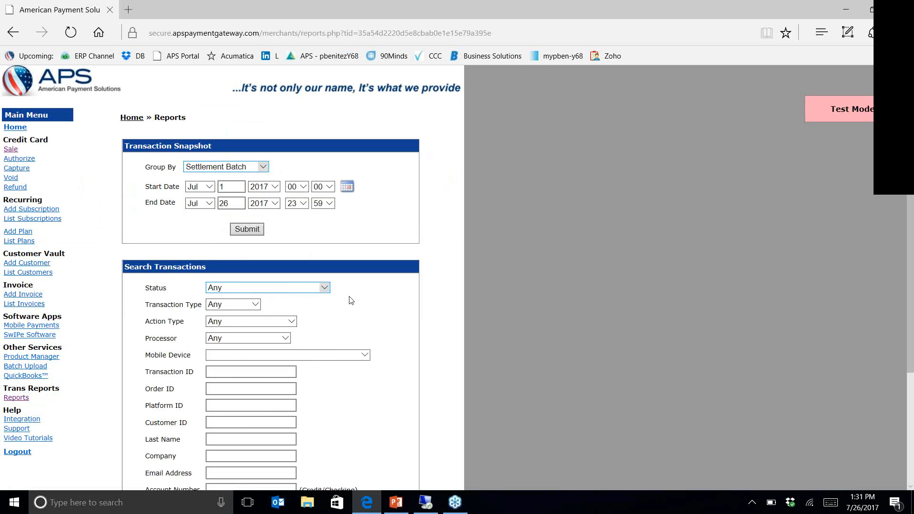
left_click(289, 322)
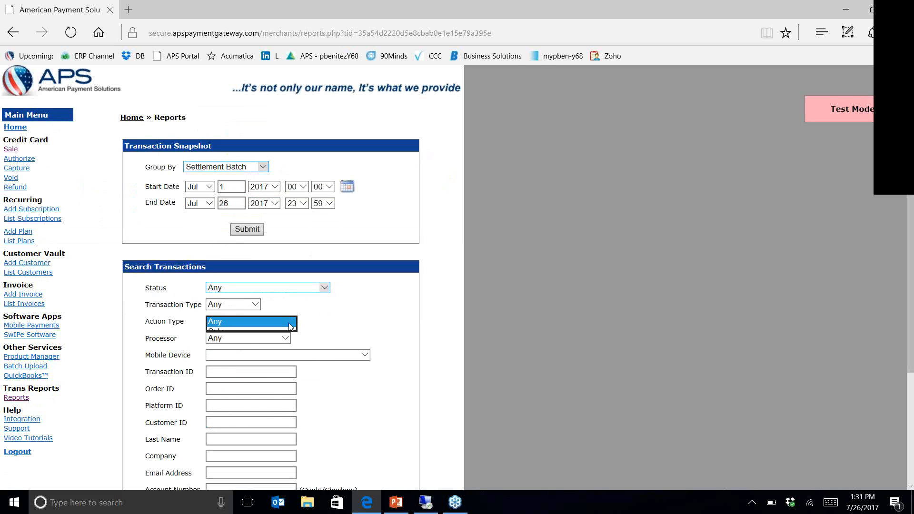
left_click(324, 329)
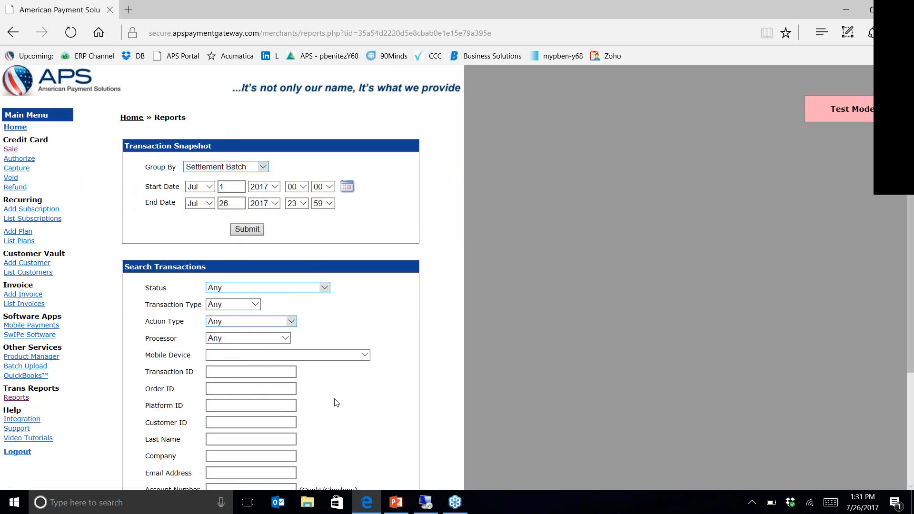
Step: Set the transaction search's start date to Jul 26, 2017 and run the search
scroll(336, 403, "down", 3)
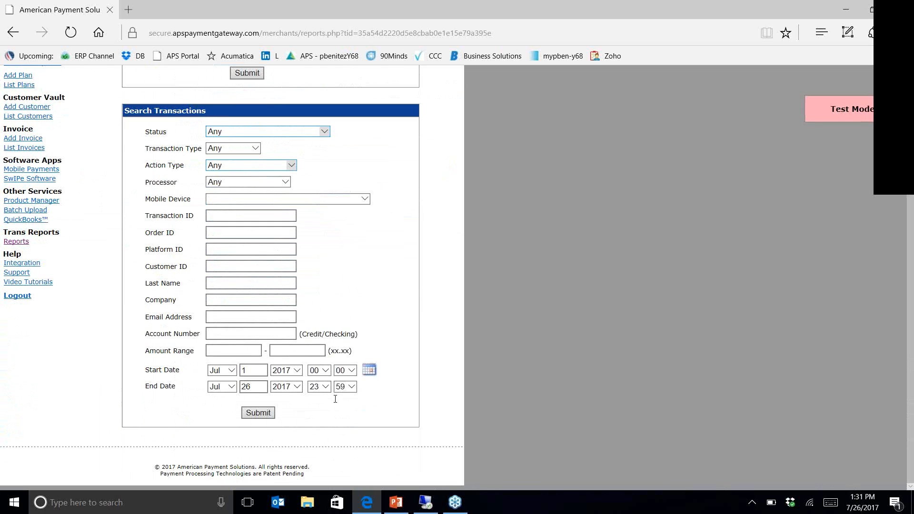
left_click(255, 370)
key("BackSpace")
type("26")
left_click(259, 413)
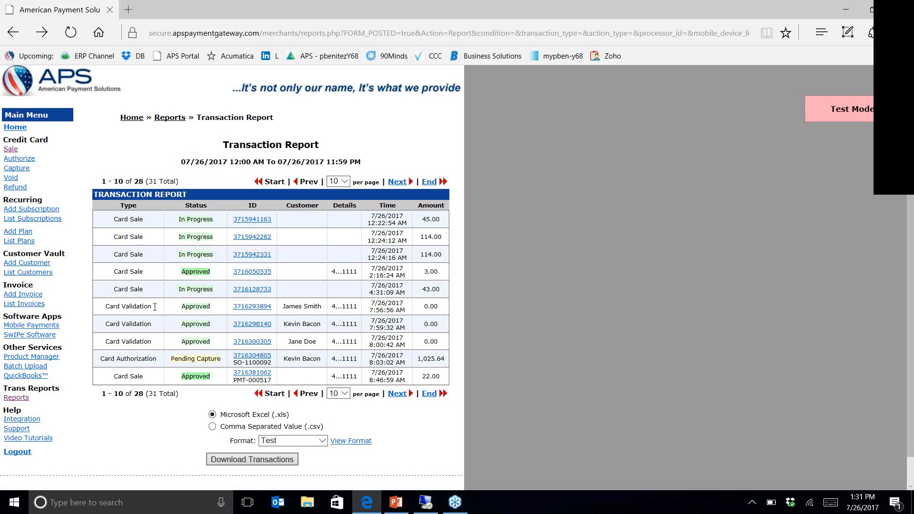
Step: Go to the last page of the transaction report and locate the latest American Business Futures card authorization
left_click(428, 394)
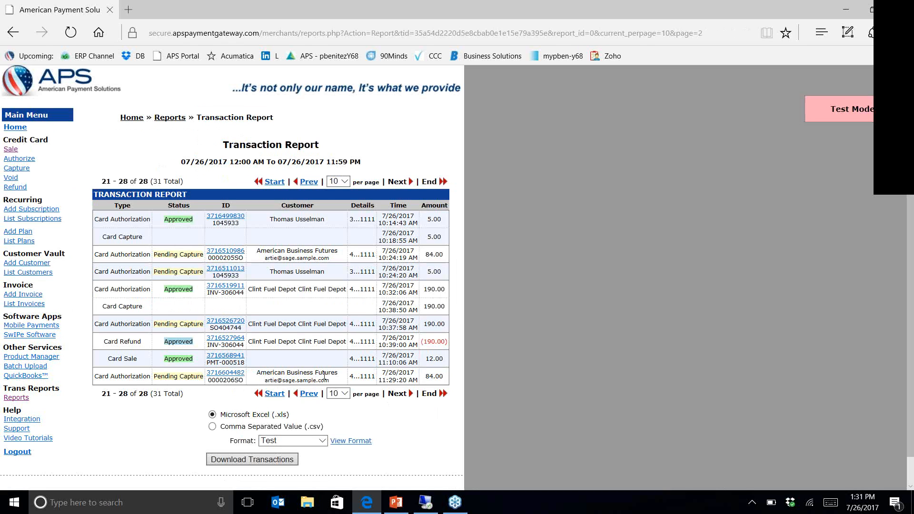
left_click_drag(330, 380, 265, 381)
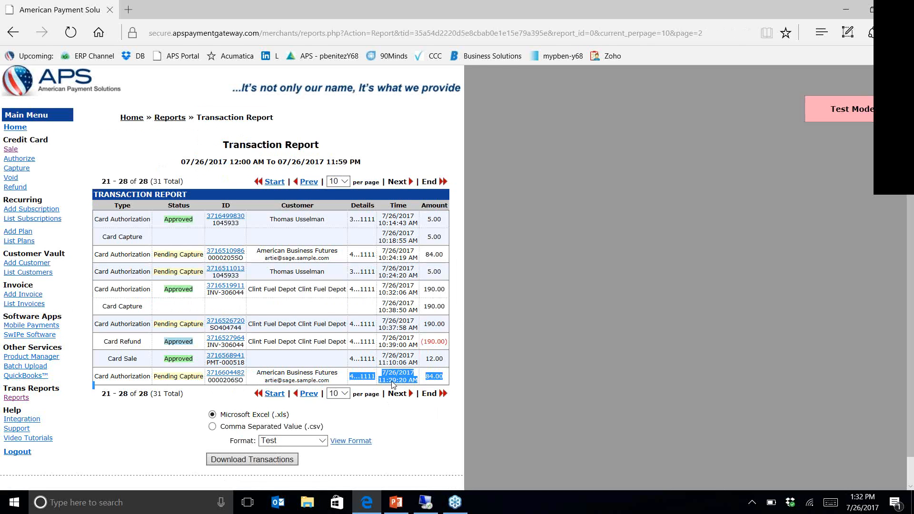
left_click(443, 382)
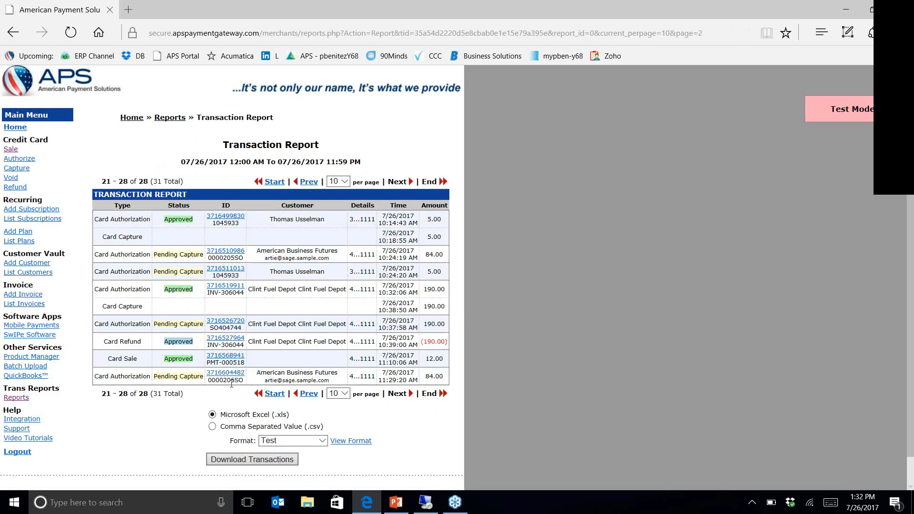
Step: Open the detail of the latest American Business Futures authorization and examine its card, billing, order and transaction history information
left_click(215, 373)
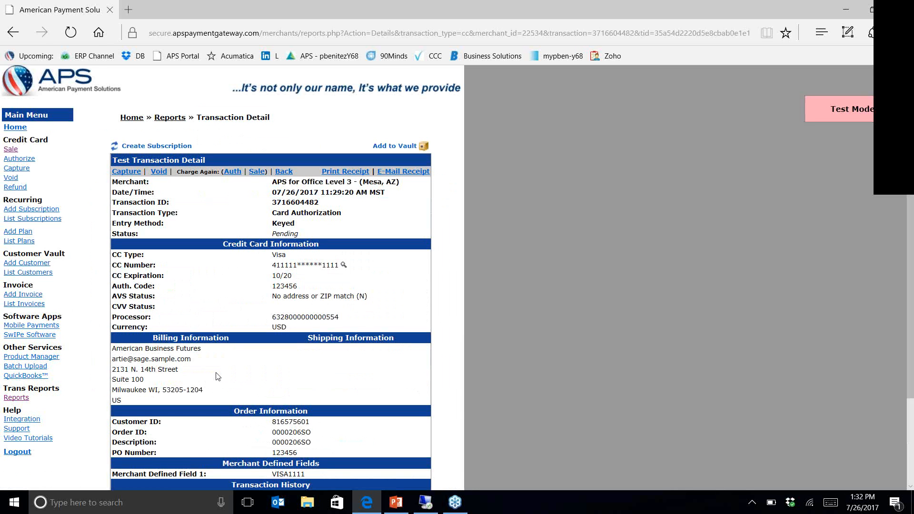
scroll(217, 377, "down", 1)
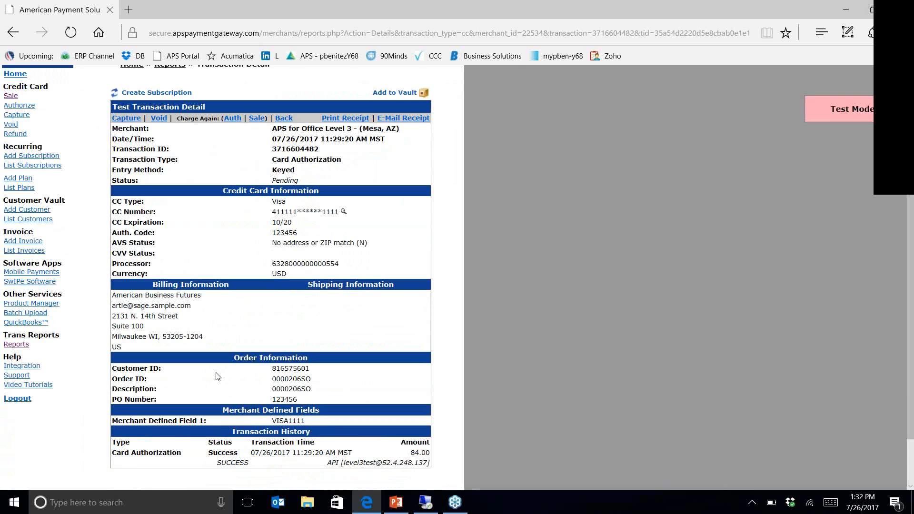
scroll(217, 376, "down", 1)
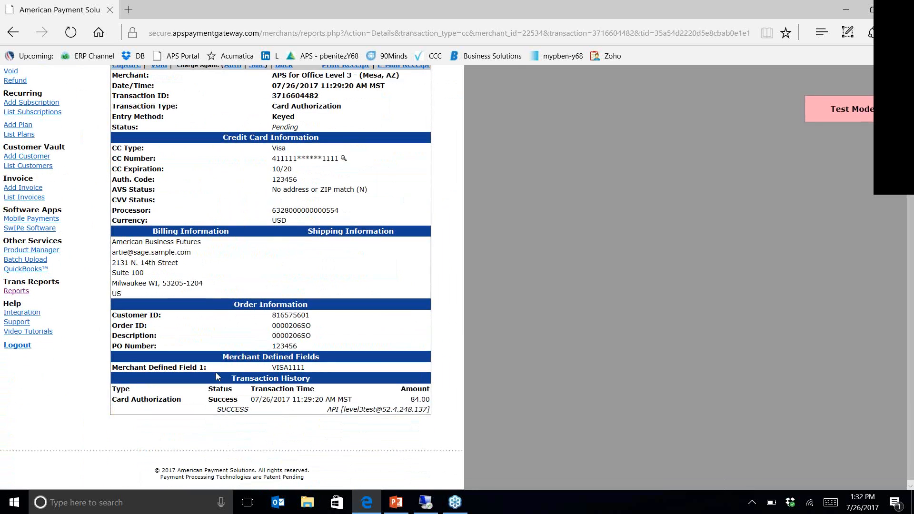
scroll(217, 375, "up", 1)
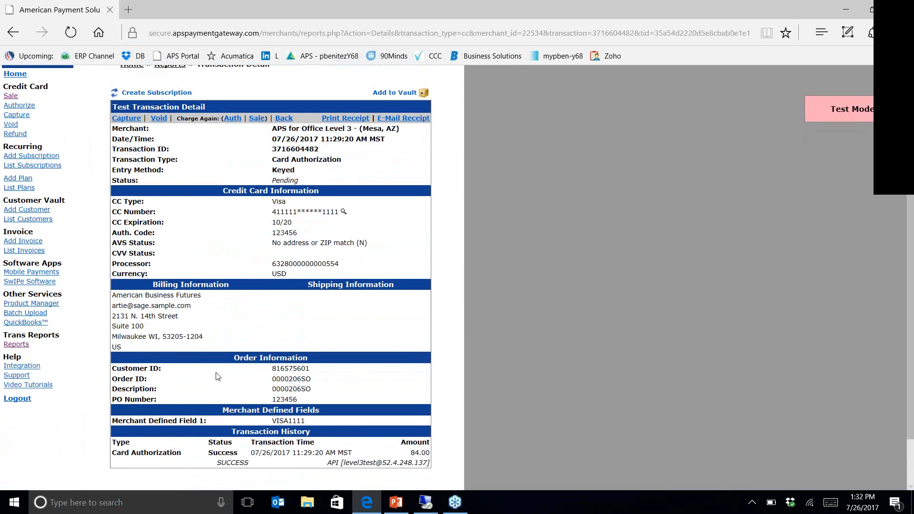
scroll(218, 377, "up", 1)
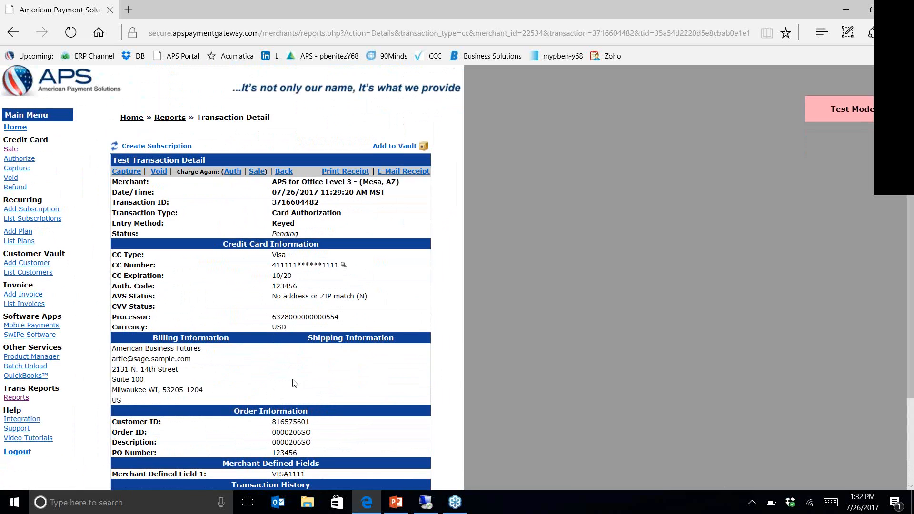
left_click_drag(908, 336, 908, 377)
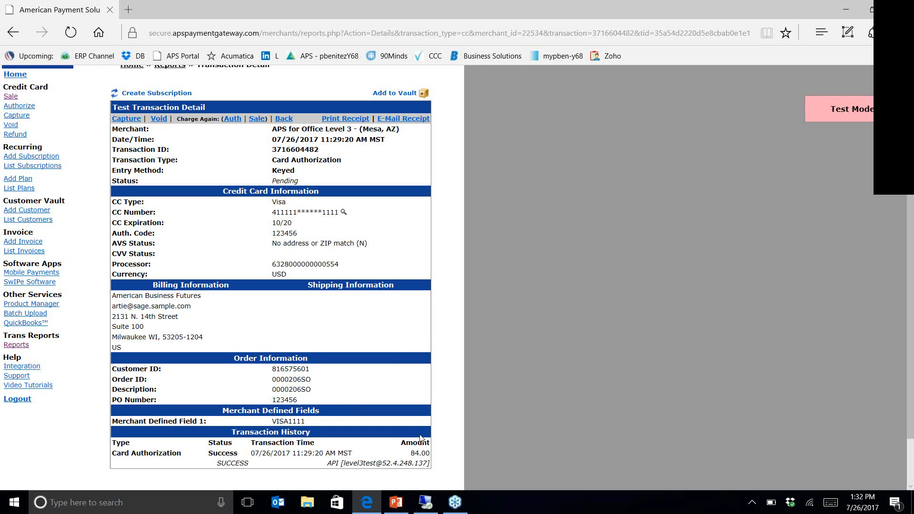
Step: Switch back to the Sage 100 remote session, accept the sales order, and close Sales Order Entry
left_click(425, 503)
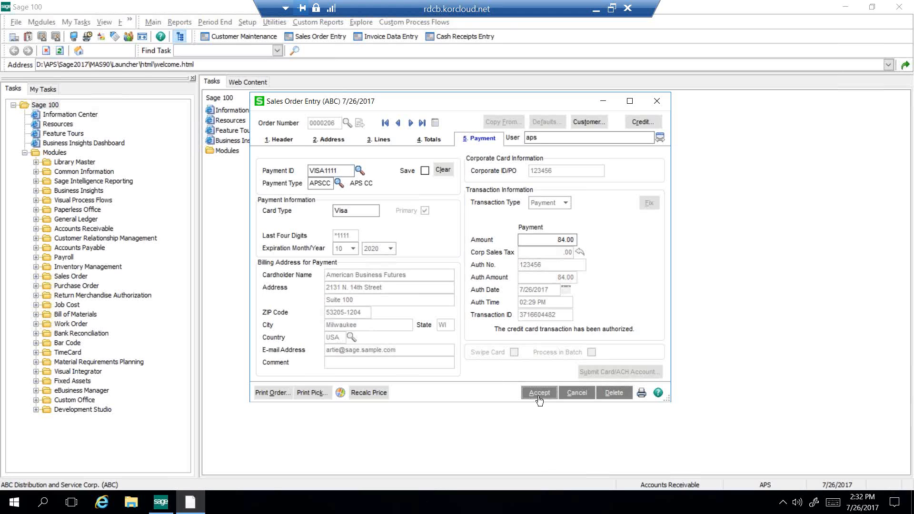
left_click(539, 394)
left_click(656, 101)
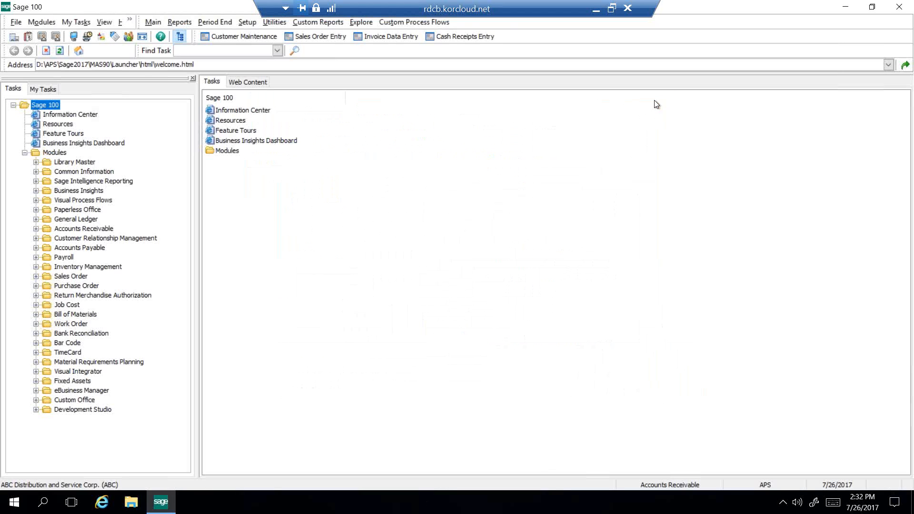
Step: Start a new invoice in Invoice Data Entry and base it on the American Business Futures sales order with customer PO TEST
left_click(384, 38)
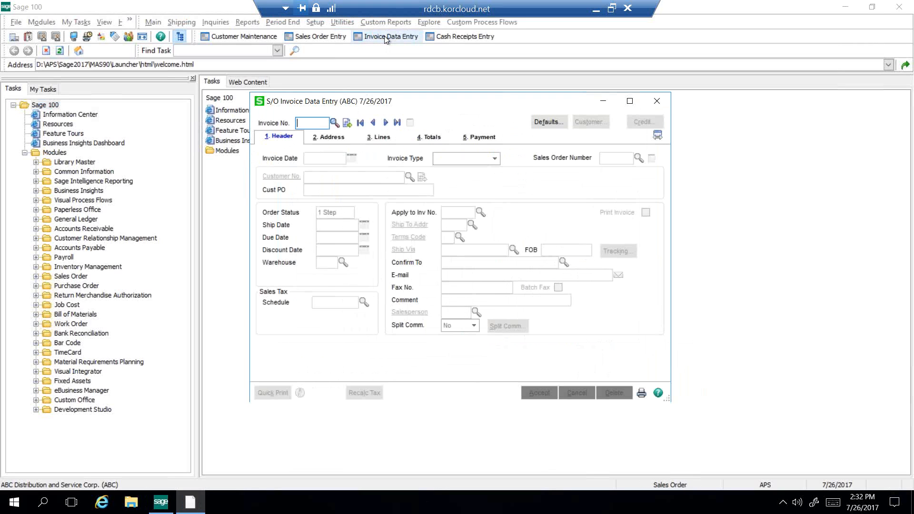
left_click(347, 124)
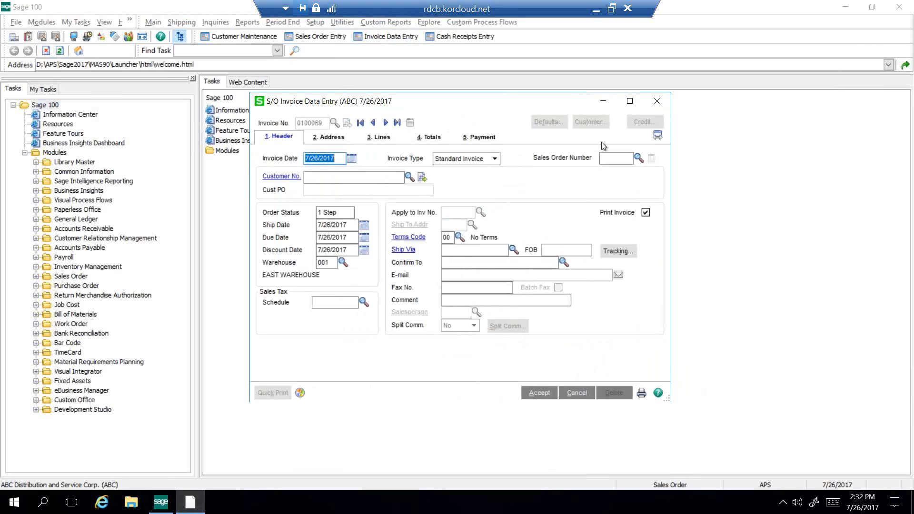
left_click(638, 158)
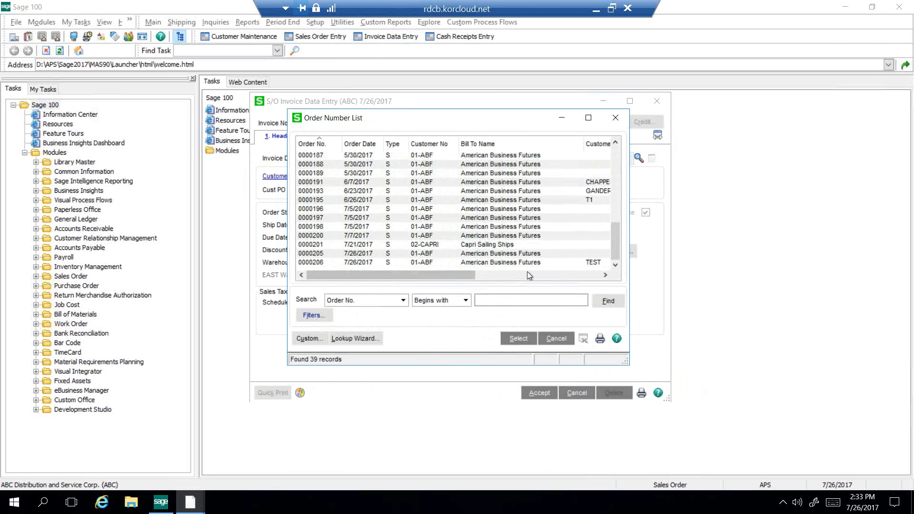
left_click(518, 337)
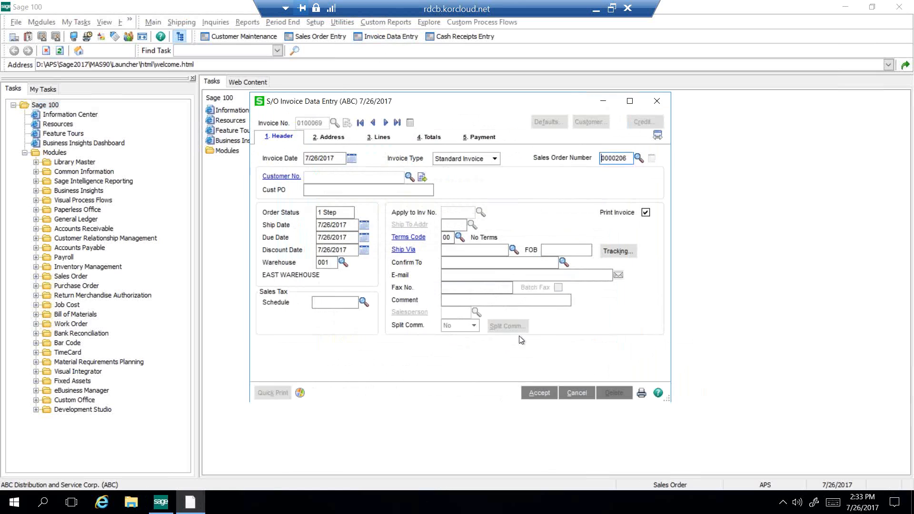
Step: Examine the invoice's line items and its totals, including the freight amount field
left_click(376, 137)
left_click(418, 194)
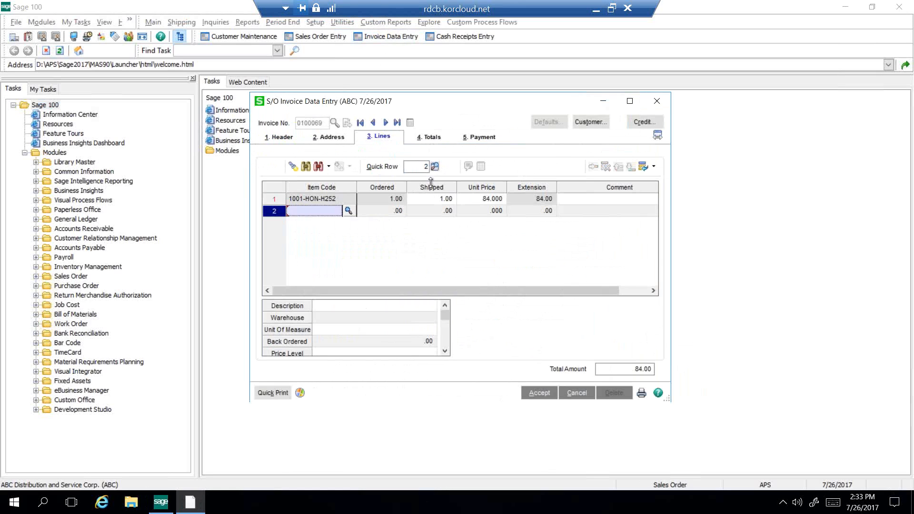
left_click(431, 138)
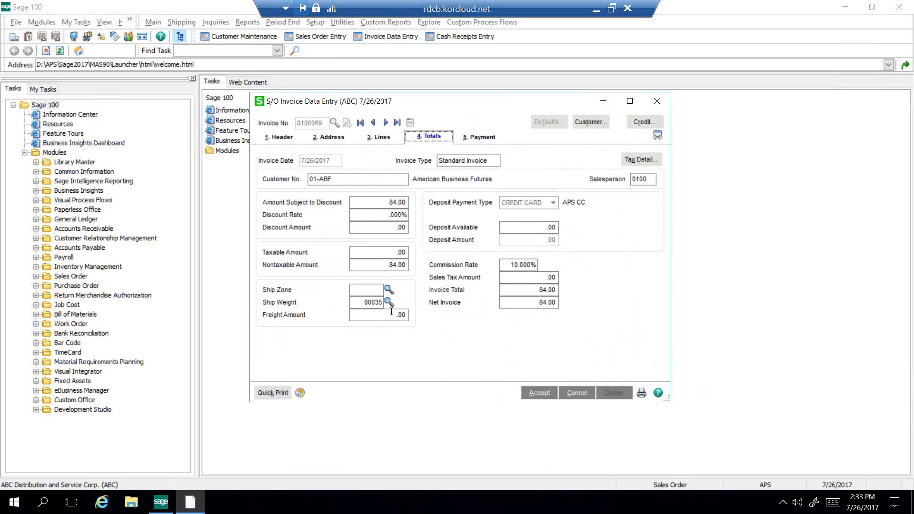
Step: Set the invoice's freight amount to 16.00 and open its payment information
left_click(393, 315)
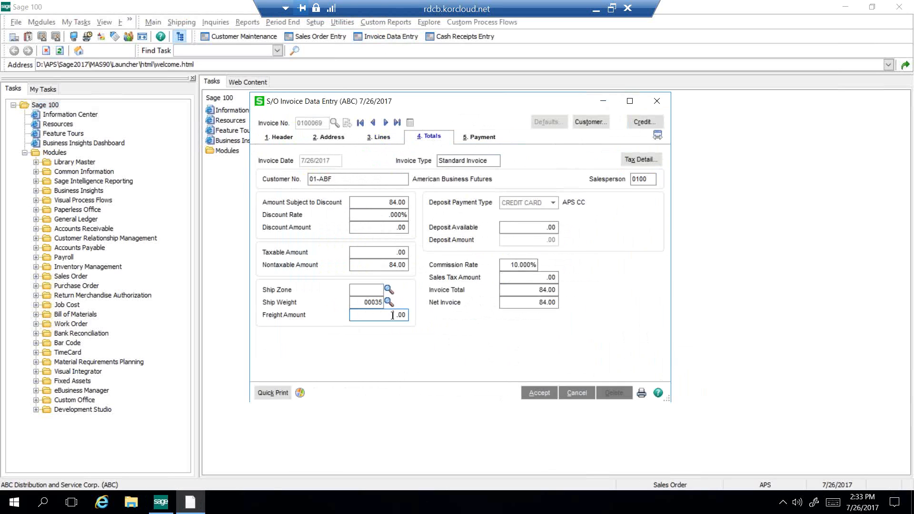
type("16")
key("Tab")
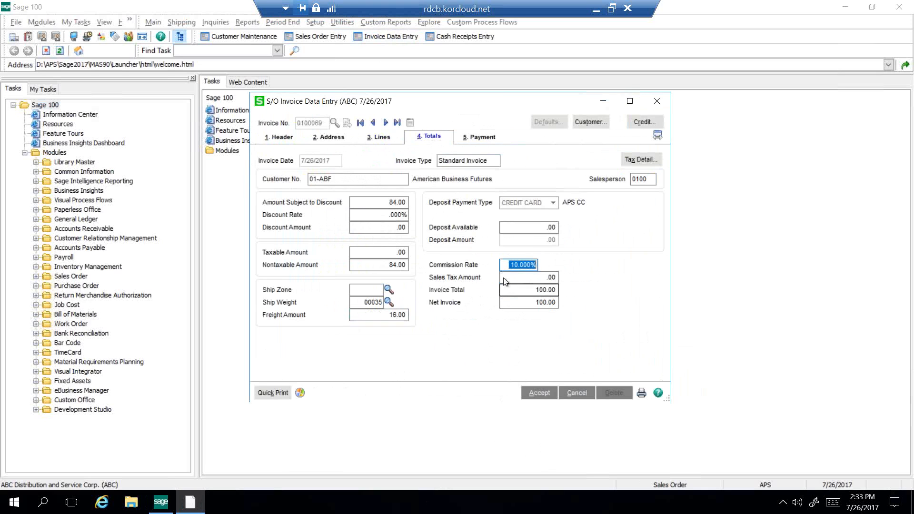
left_click(481, 139)
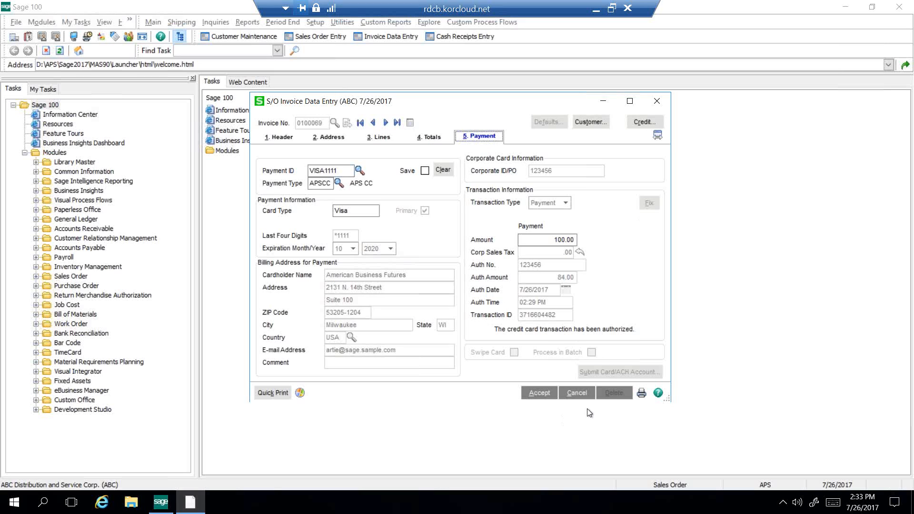
Step: Try to close the invoice with its changes saved and to cancel it, choosing to return to data entry at each authorized-payment warning
left_click(657, 101)
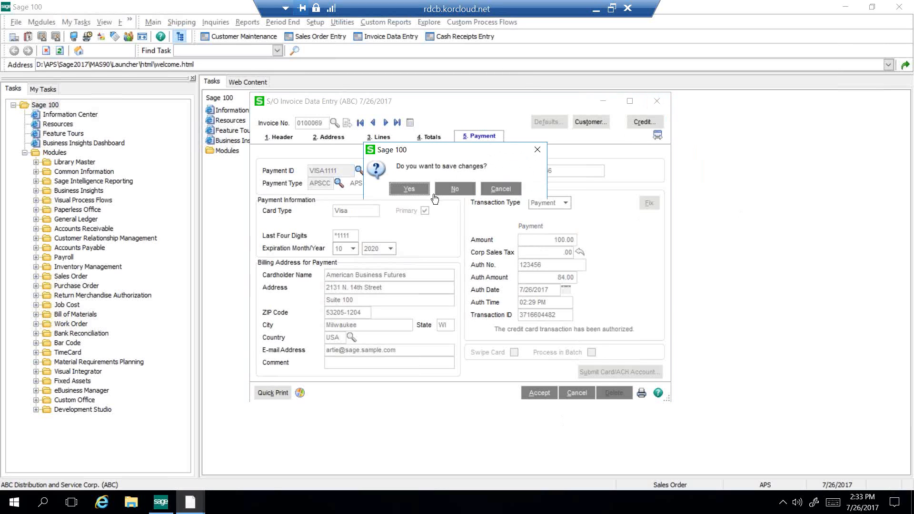
left_click(414, 190)
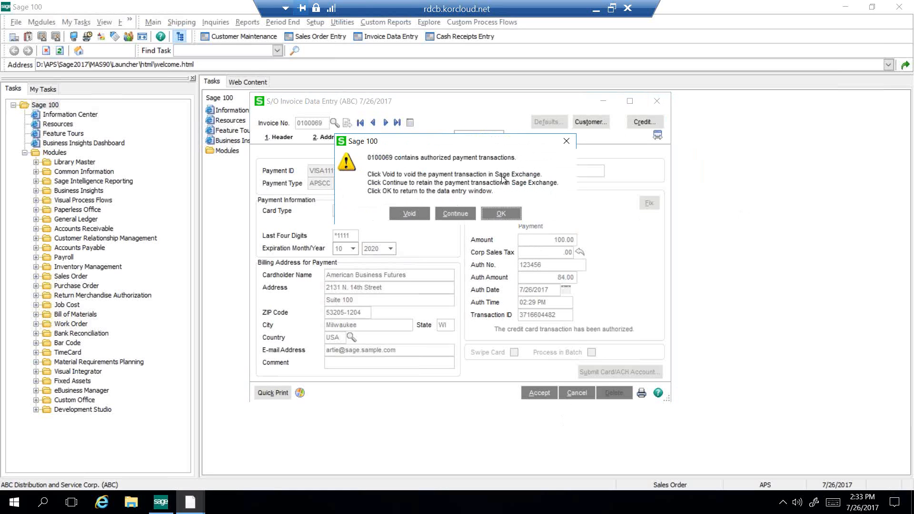
left_click(500, 219)
left_click(591, 393)
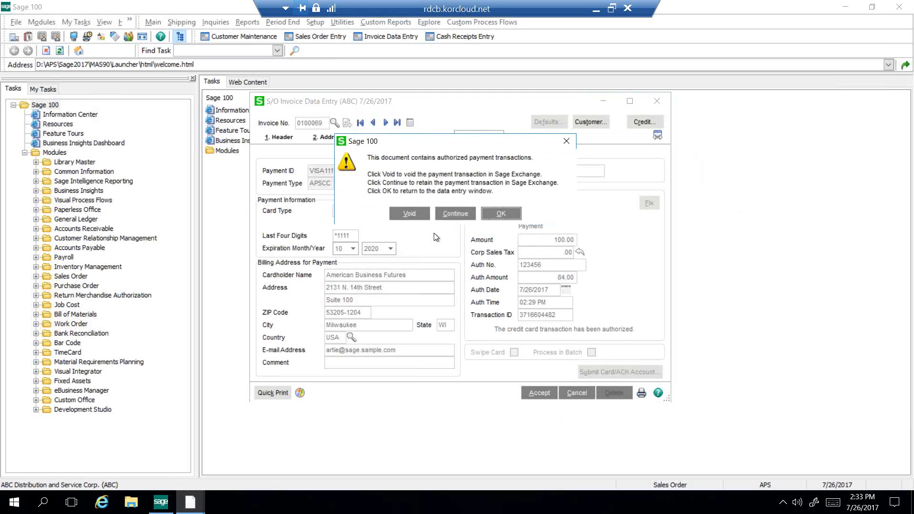
left_click(501, 215)
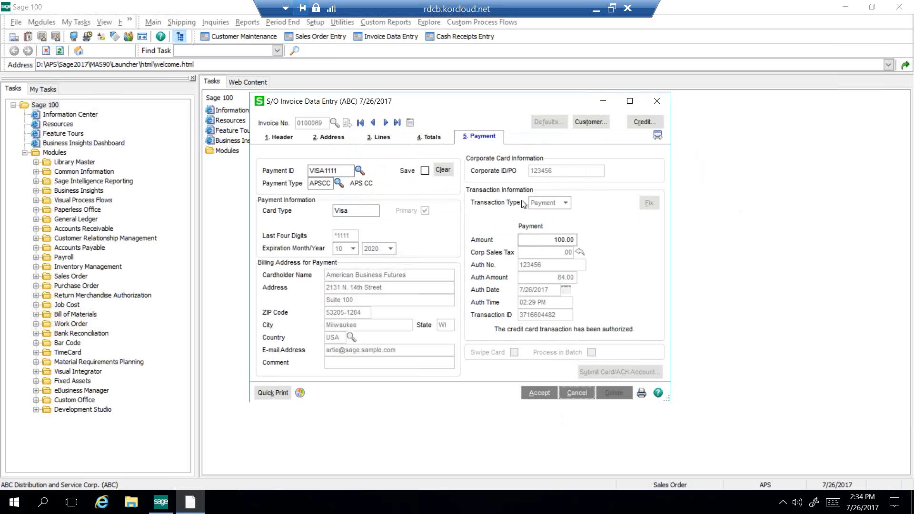
Step: Minimize the remote session, switch to the PowerPoint presentation, and show slide 15, Solving Credit Card Processing Challenges
left_click(595, 9)
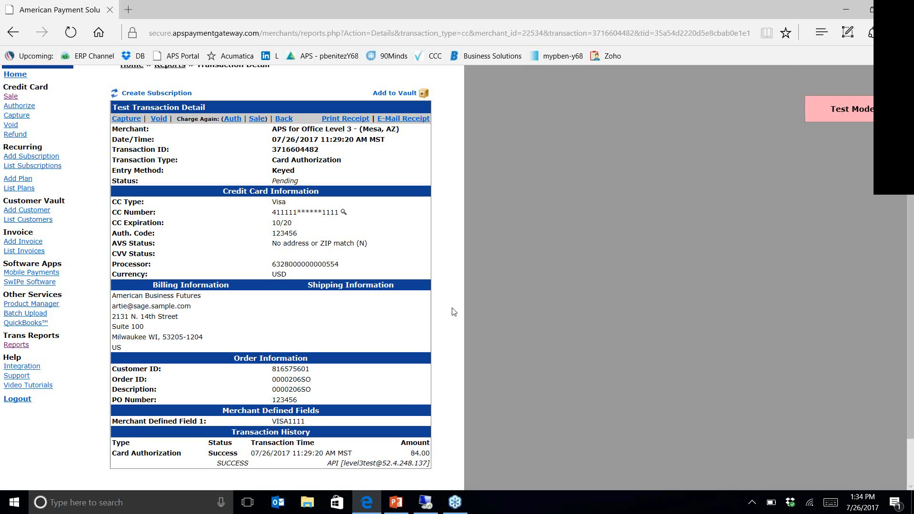
left_click(396, 502)
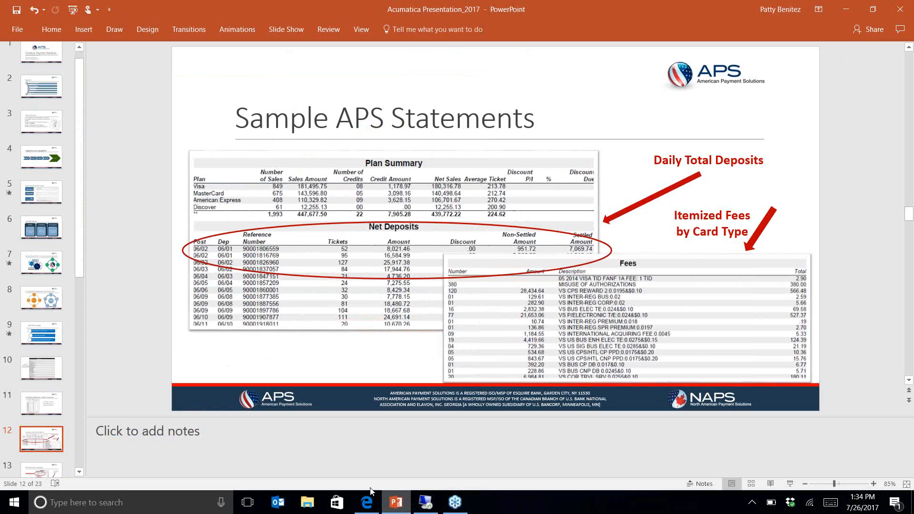
left_click_drag(79, 263, 89, 360)
left_click(61, 345)
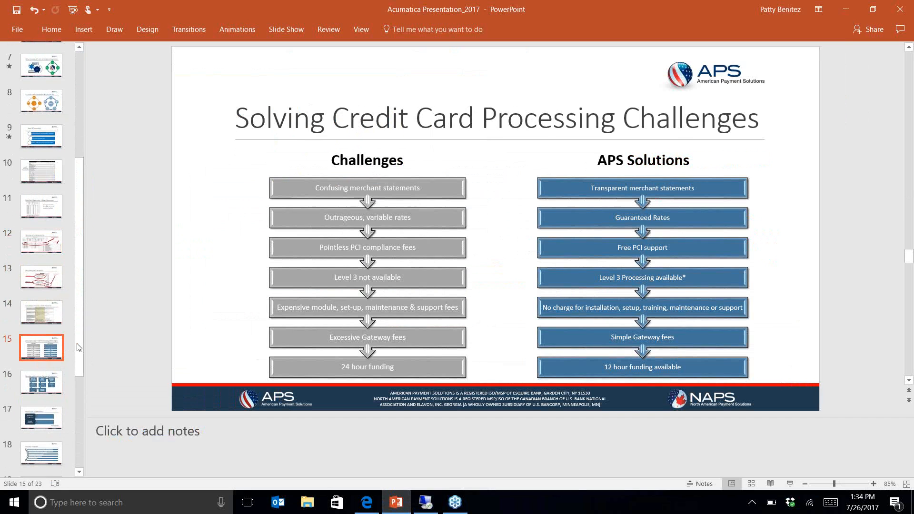